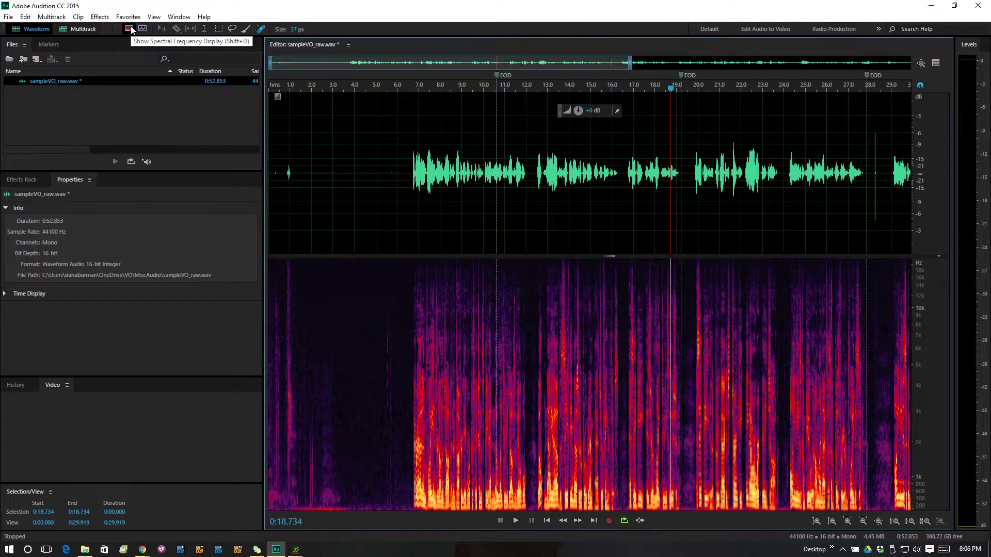
Hide and redisplay the spectral frequency display, and try a shorter spectrogram before restoring its height below the waveform.
left_click(129, 29)
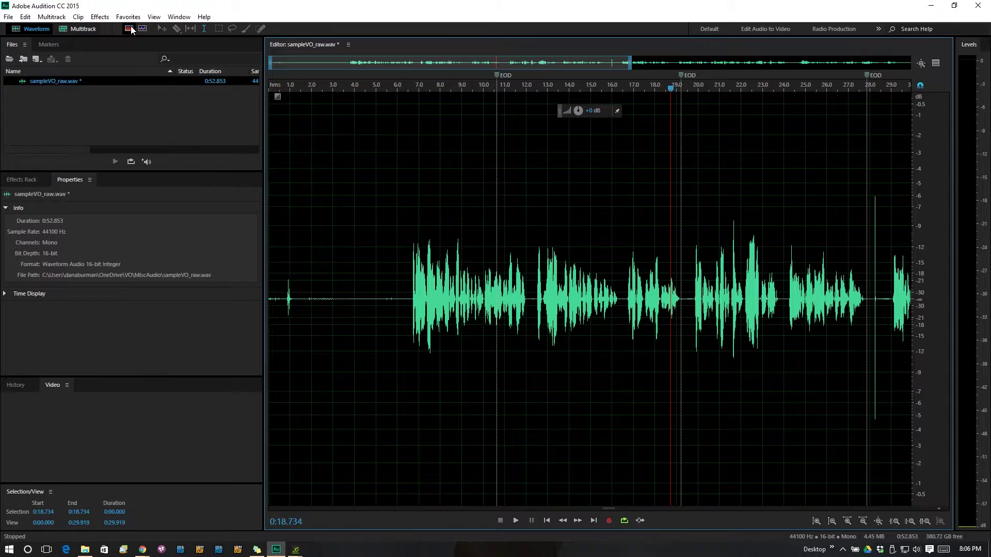
left_click(129, 29)
left_click(129, 29)
left_click(130, 29)
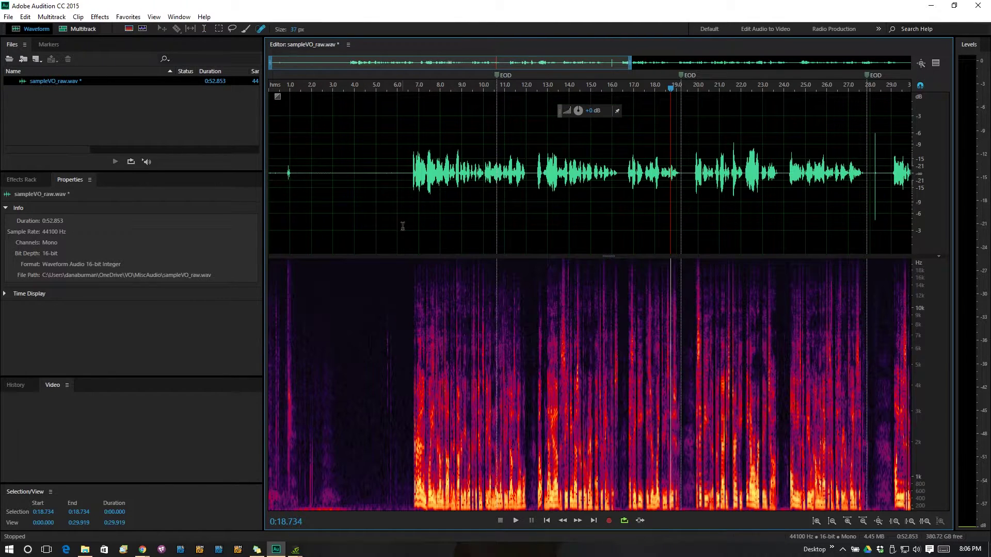
left_click_drag(432, 256, 446, 468)
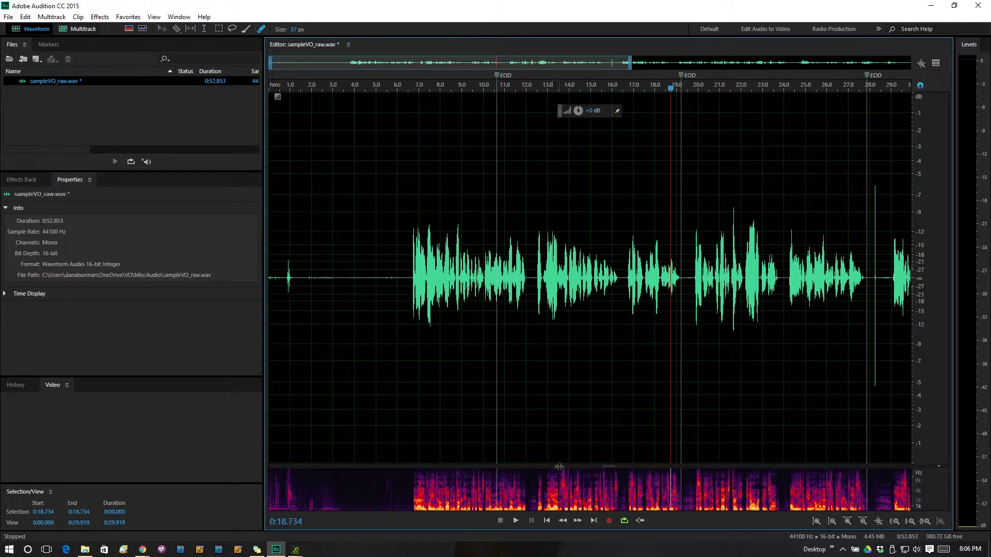
left_click_drag(560, 466, 588, 259)
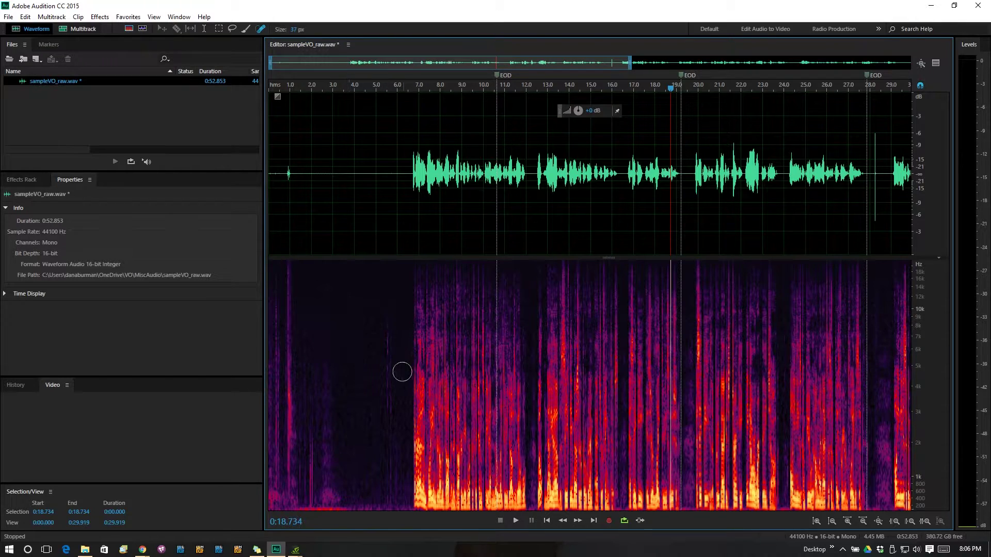
Examine the speech near 8.8 s up close by selecting a short slice of about 0.022 s at the waveform peak.
scroll(444, 397, "up", 10)
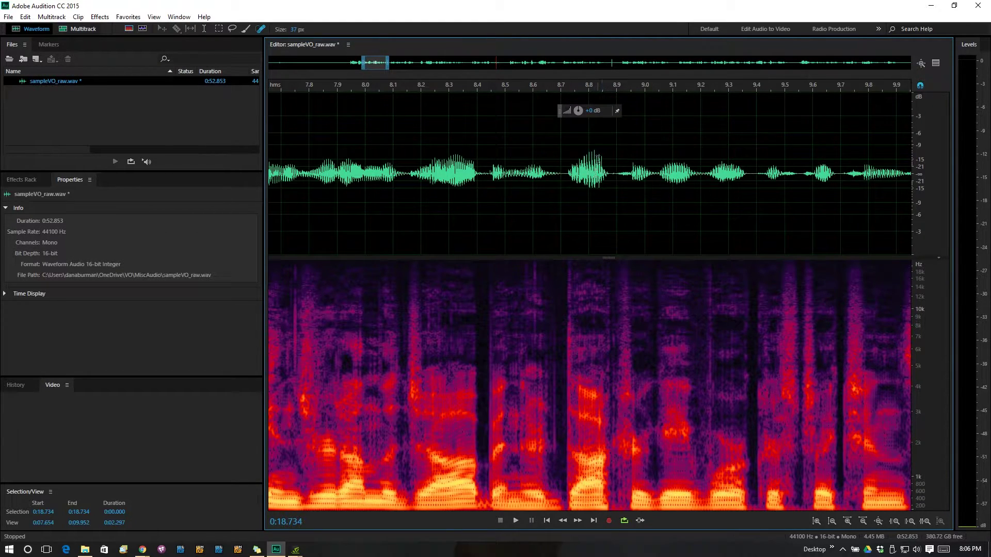
left_click_drag(595, 157, 589, 158)
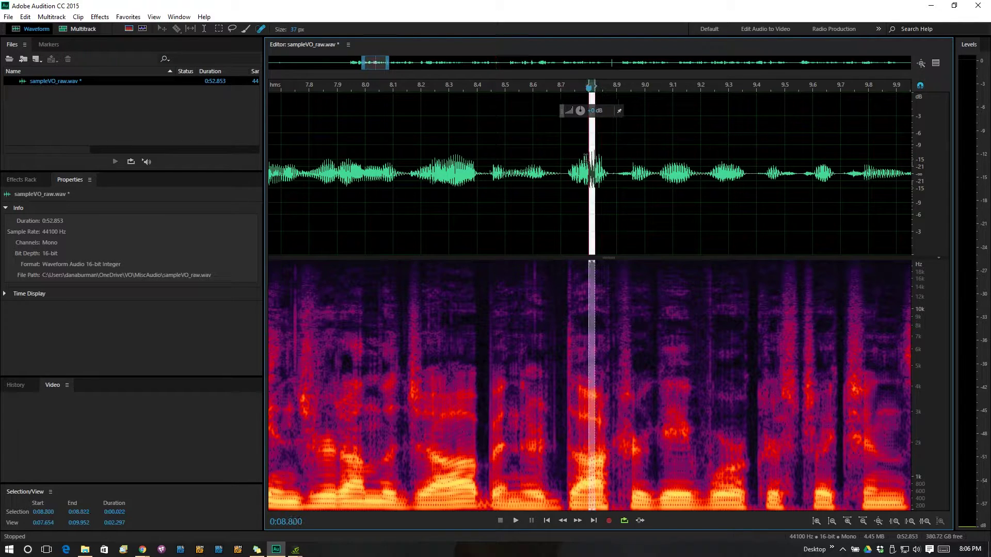
left_click_drag(368, 62, 348, 64)
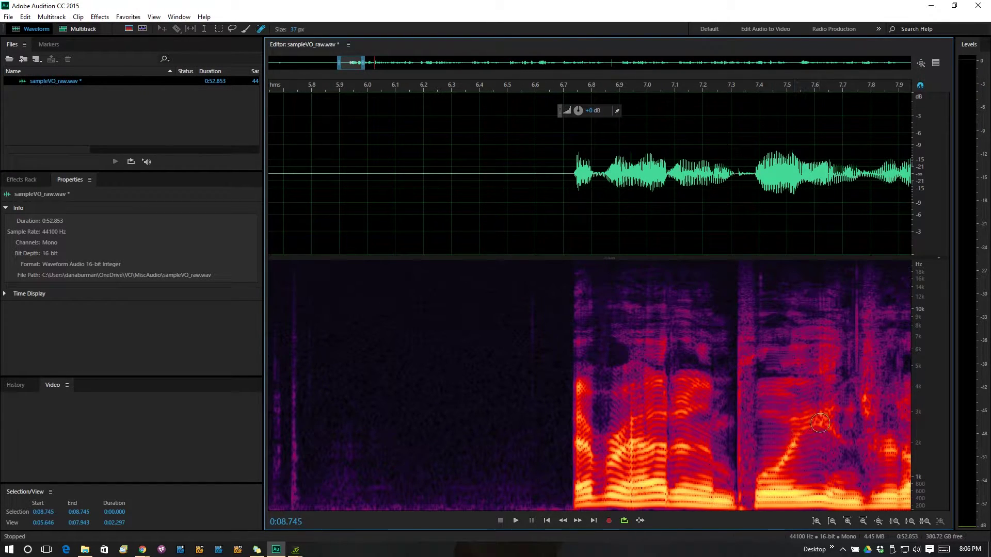
Select the spoken passage from about 0:07.382 to 0:07.787, play it and clear the selection.
left_click_drag(754, 189, 867, 214)
key("space")
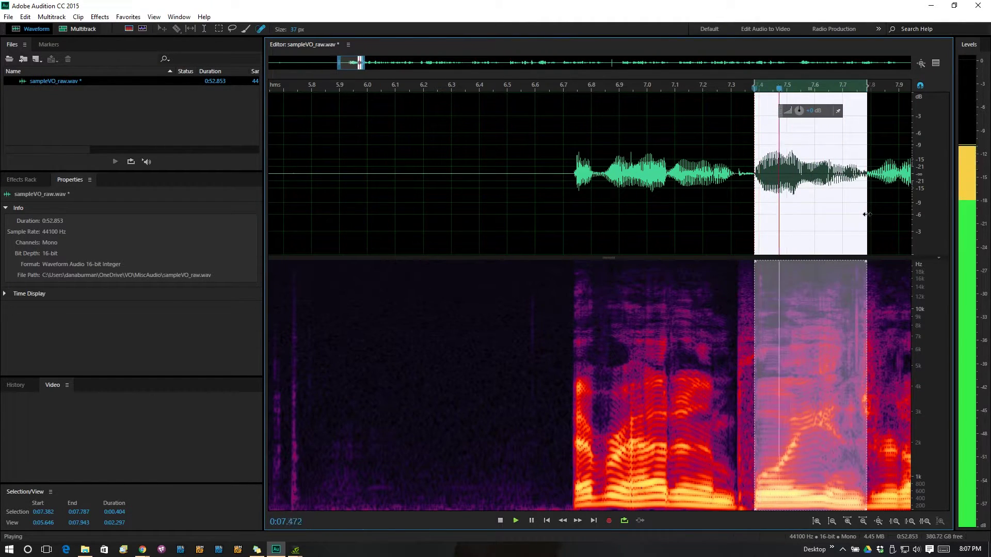
key("space")
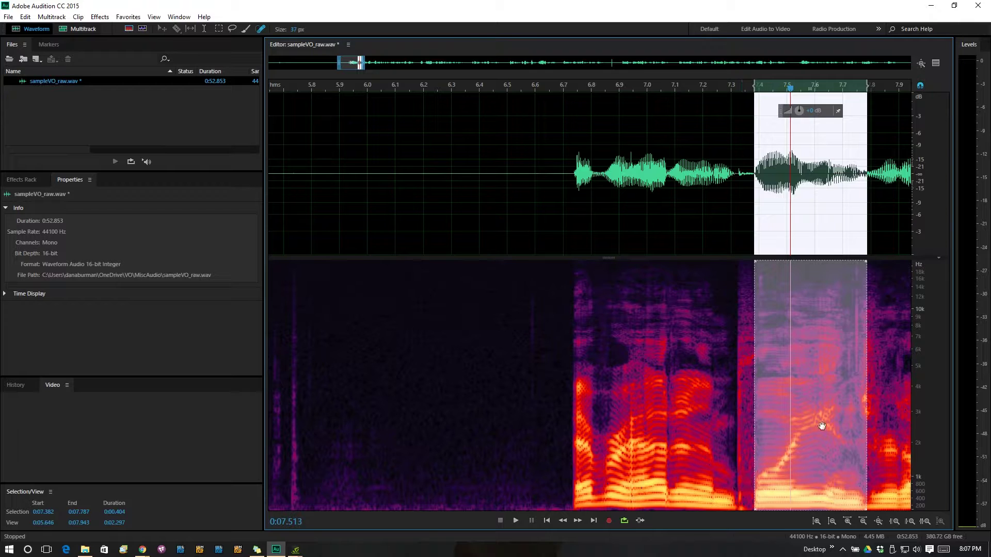
left_click(474, 296)
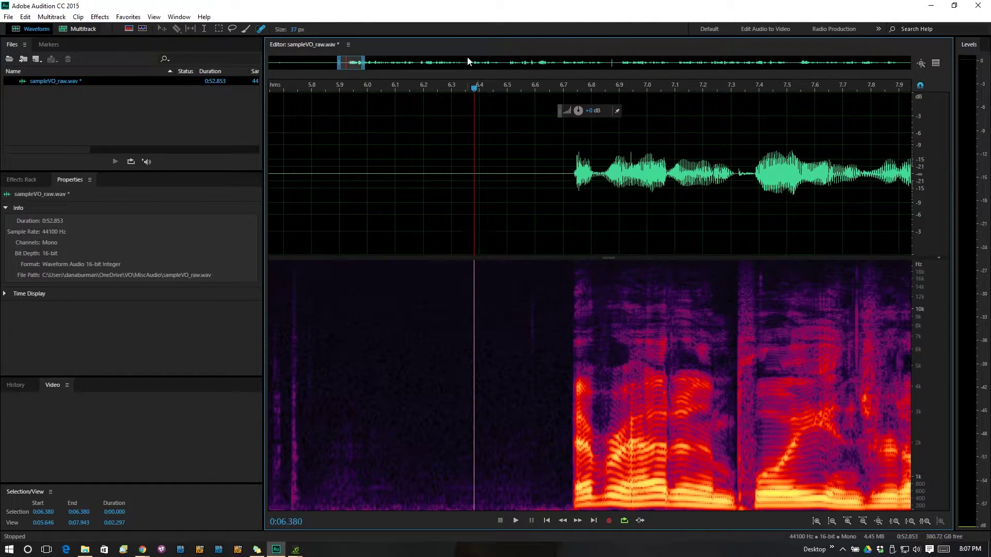
Play the noises and near-silence before the first spoken words, starting from about 0:00.079.
left_click_drag(344, 61, 265, 51)
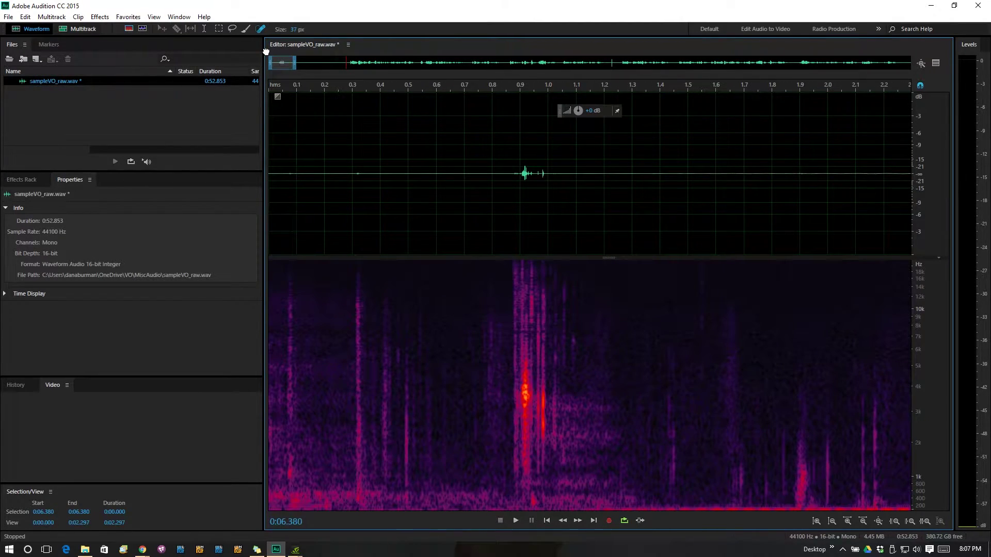
left_click(291, 142)
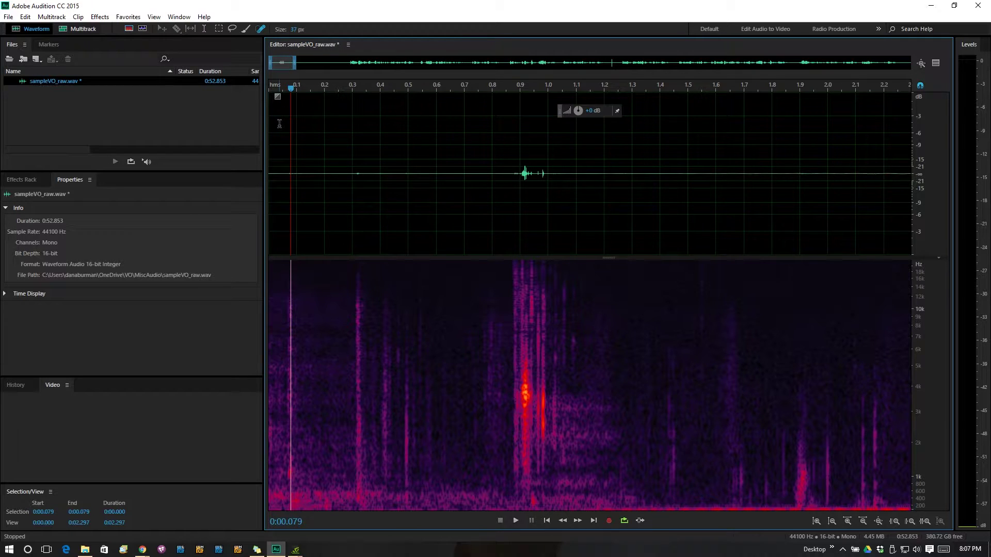
key("space")
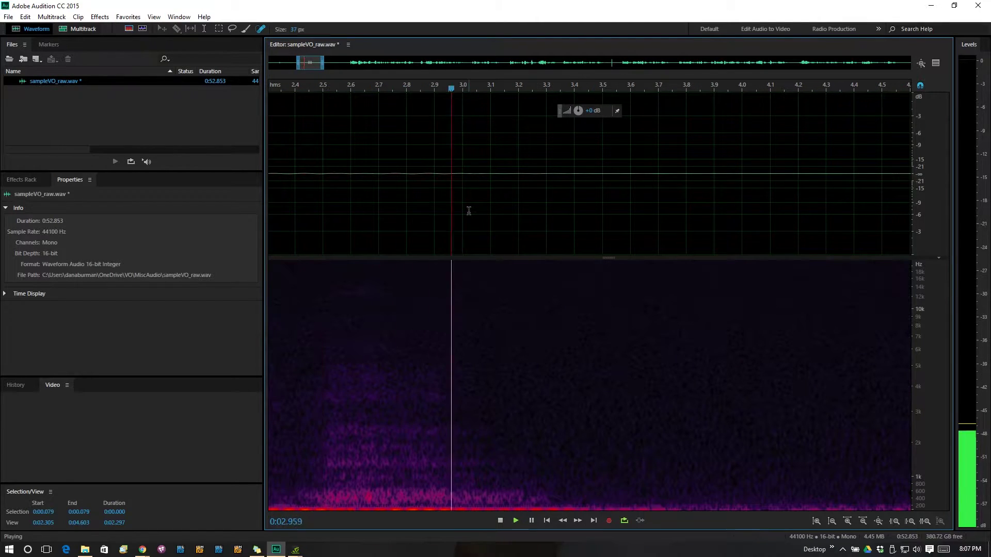
key("space")
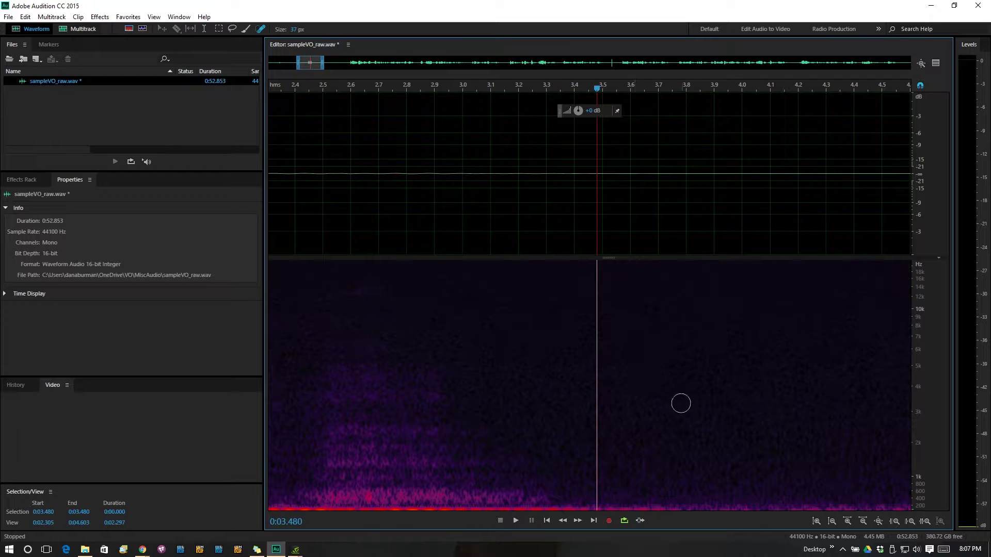
key("space")
key("space")
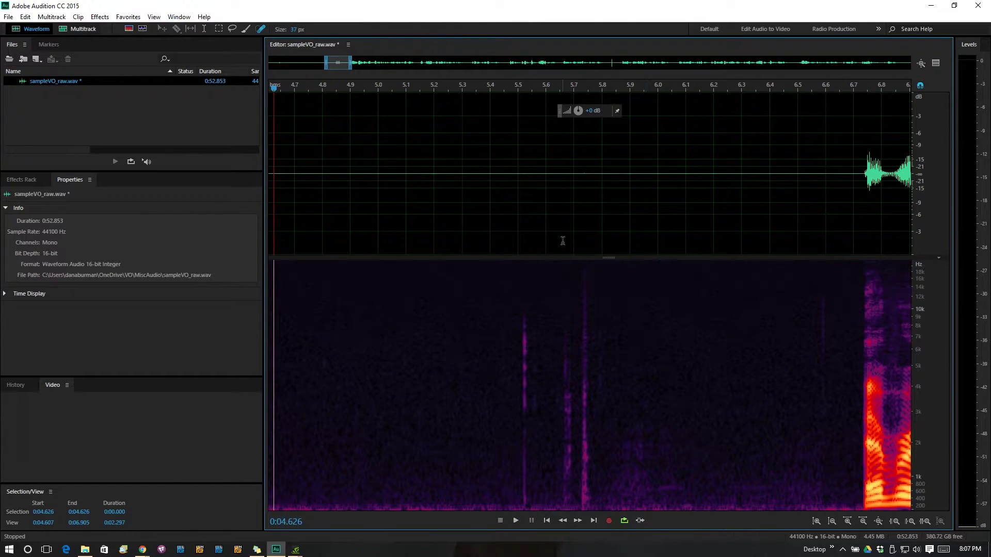
Select about 0.473 s of clean room tone from 0:03.776 to 0:04.249 and copy it.
key("minus")
key("minus")
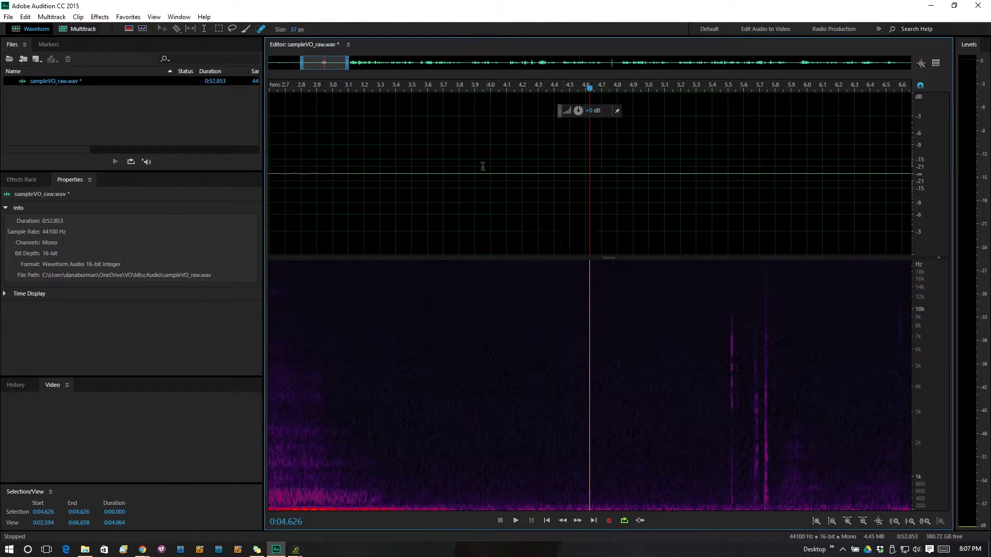
left_click_drag(455, 173, 530, 191)
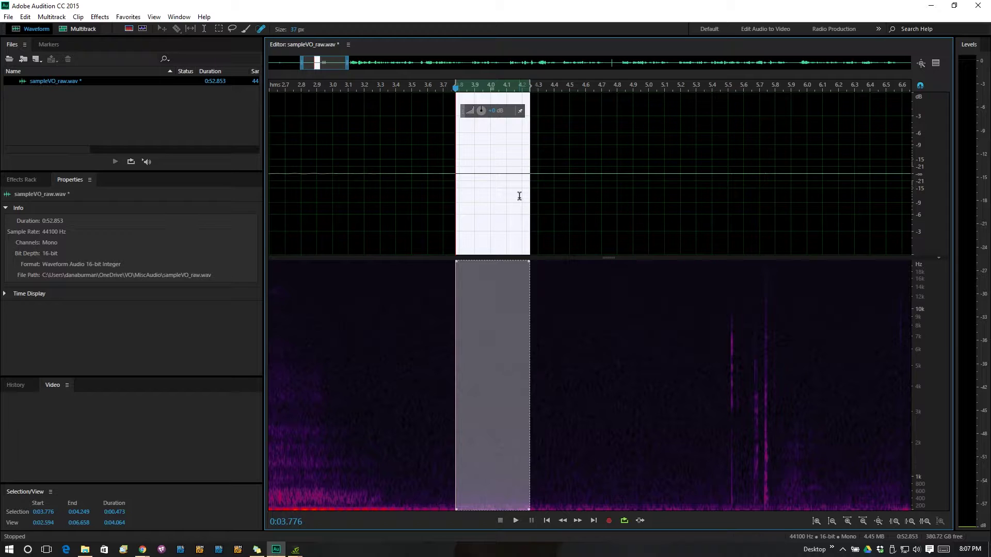
key("ctrl+c")
Try a shorter room-tone selection from about 0:03.756 to 0:04.100 and clear it.
left_click(410, 212)
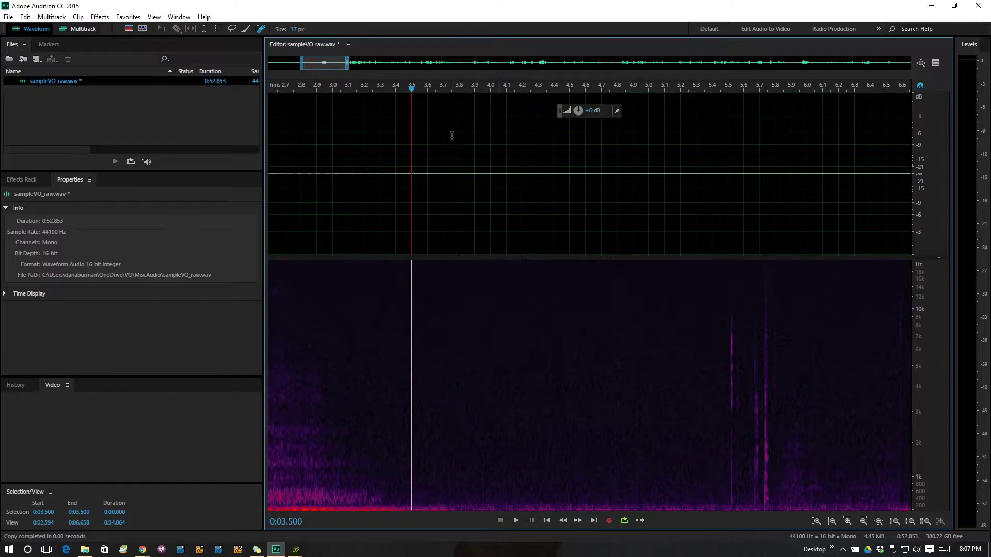
left_click(452, 155)
left_click(506, 155, "shift")
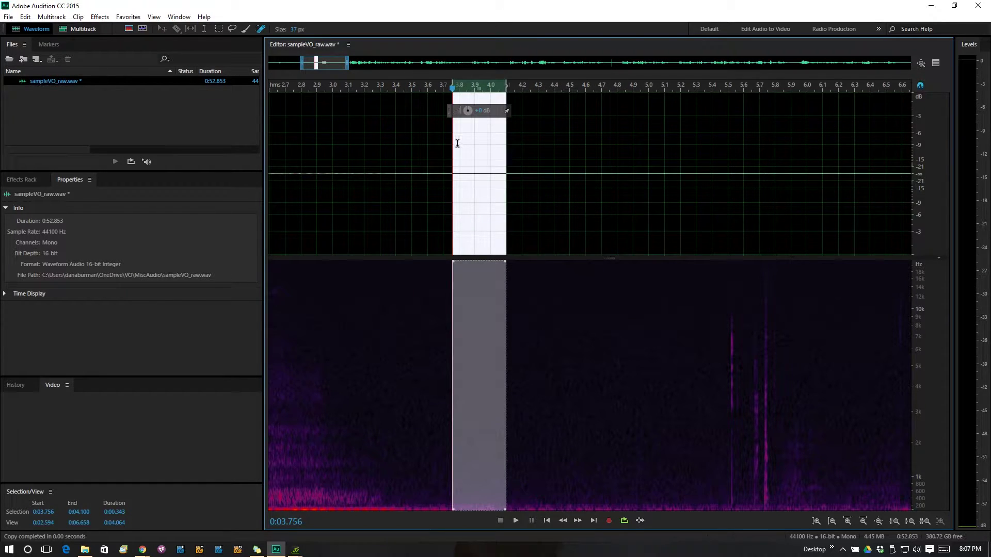
left_click(418, 163)
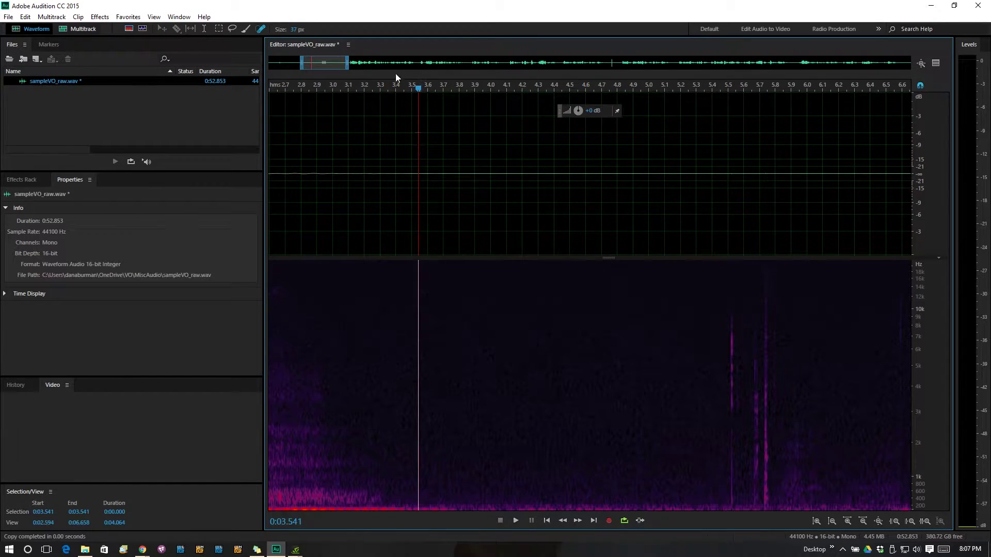
left_click(401, 87)
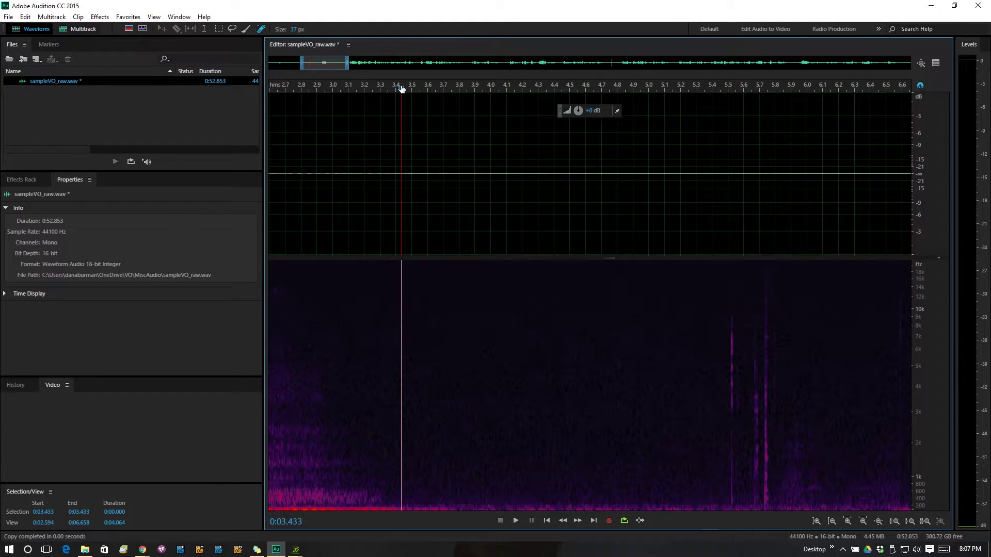
Inspect the breath and click noises between about 1 and 3.3 s in the spectrogram.
left_click_drag(401, 87, 303, 68)
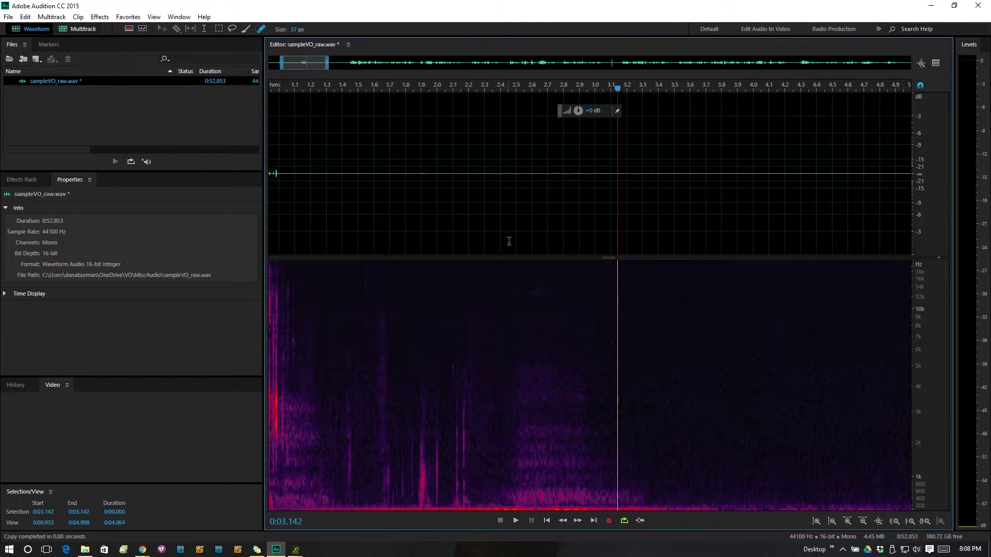
left_click_drag(509, 227, 620, 419)
left_click(639, 438)
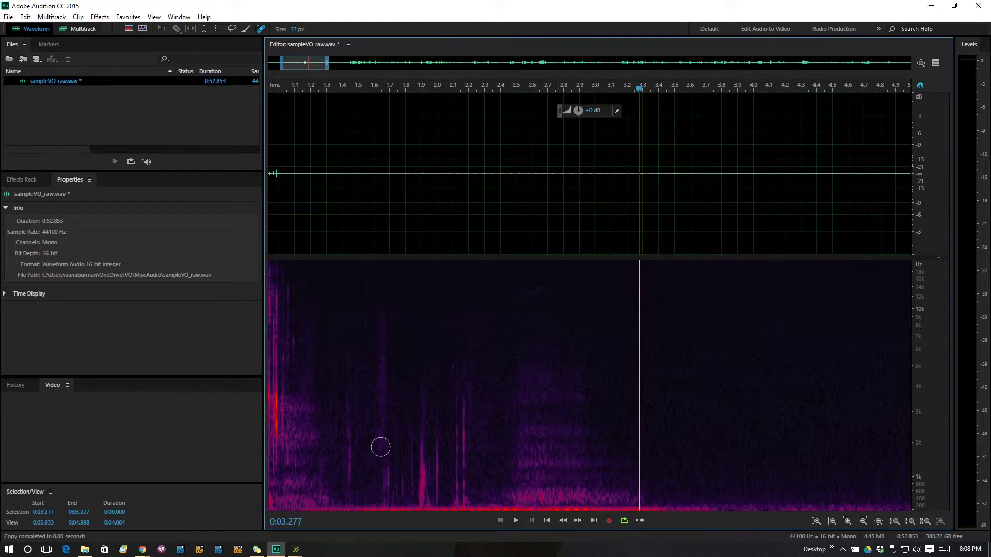
left_click(409, 380)
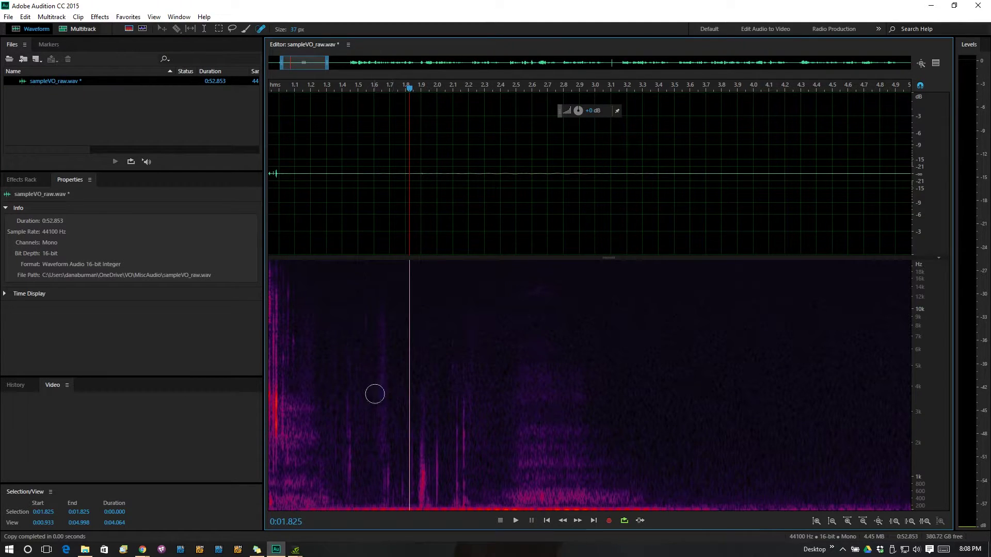
Play the faint clicks between about 5.5 and 5.8 s just before the first spoken words.
left_click_drag(306, 61, 309, 63)
left_click_drag(308, 62, 332, 63)
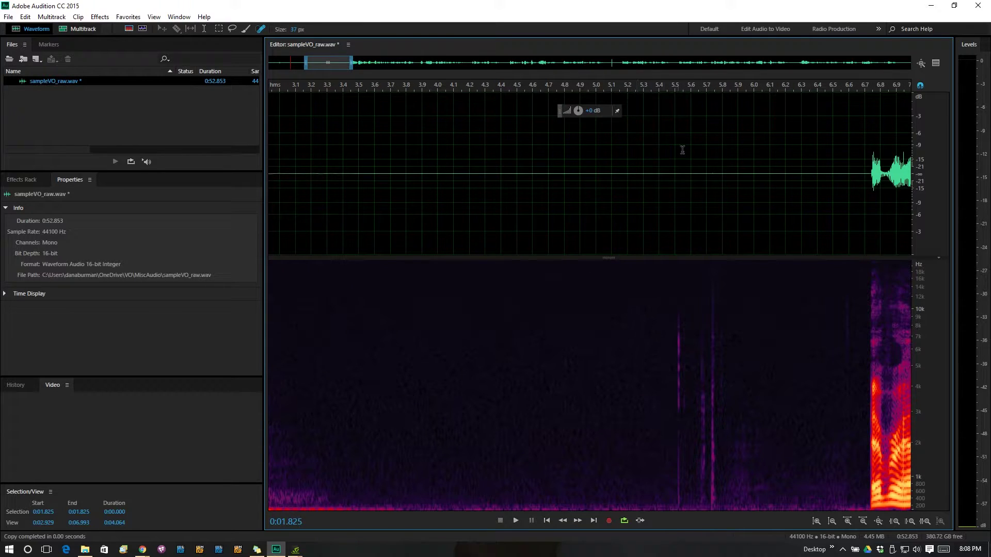
left_click(652, 92)
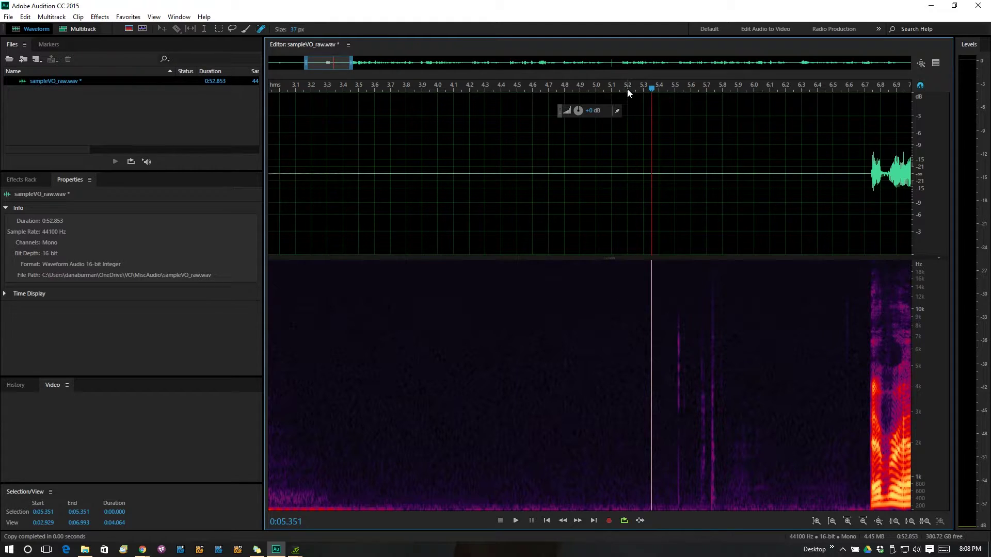
left_click(605, 88)
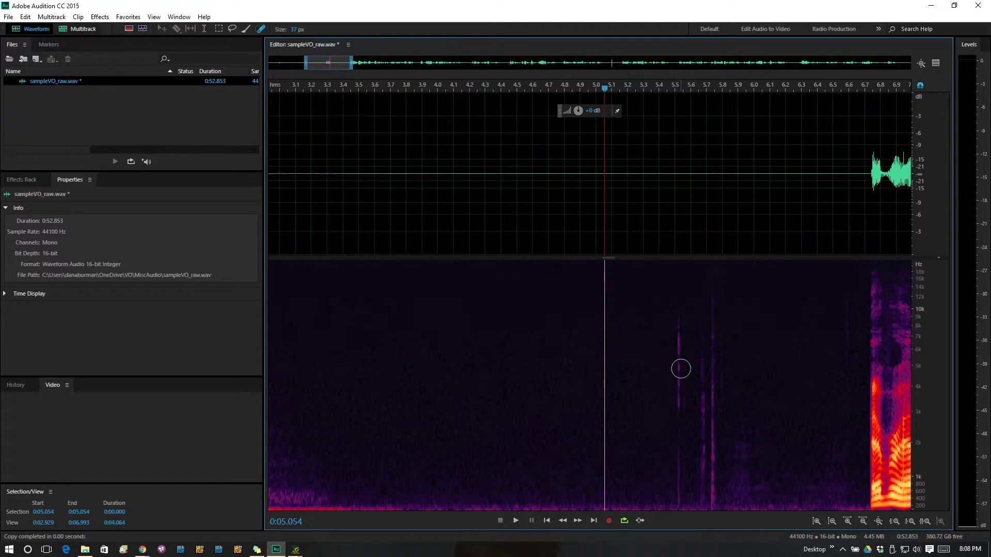
key("space")
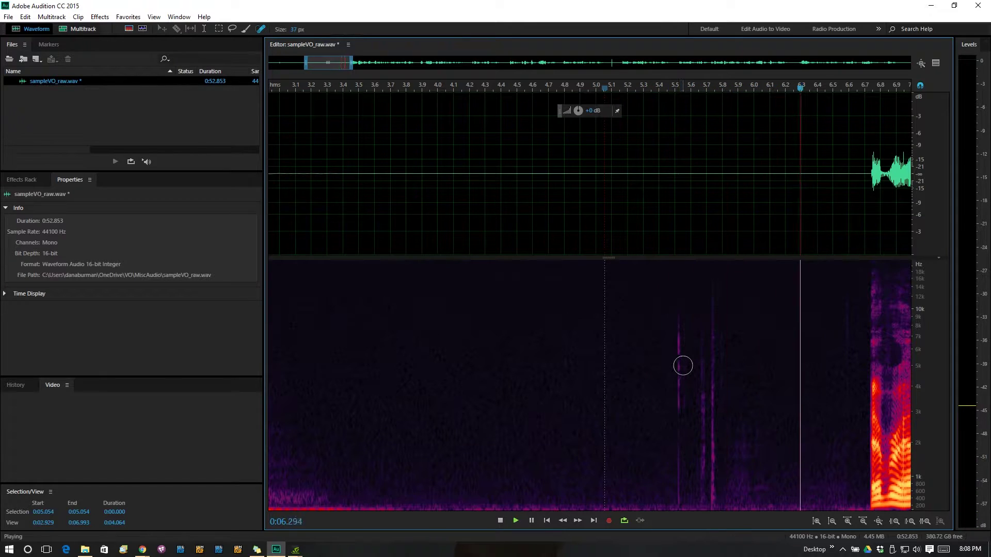
key("space")
left_click(634, 87)
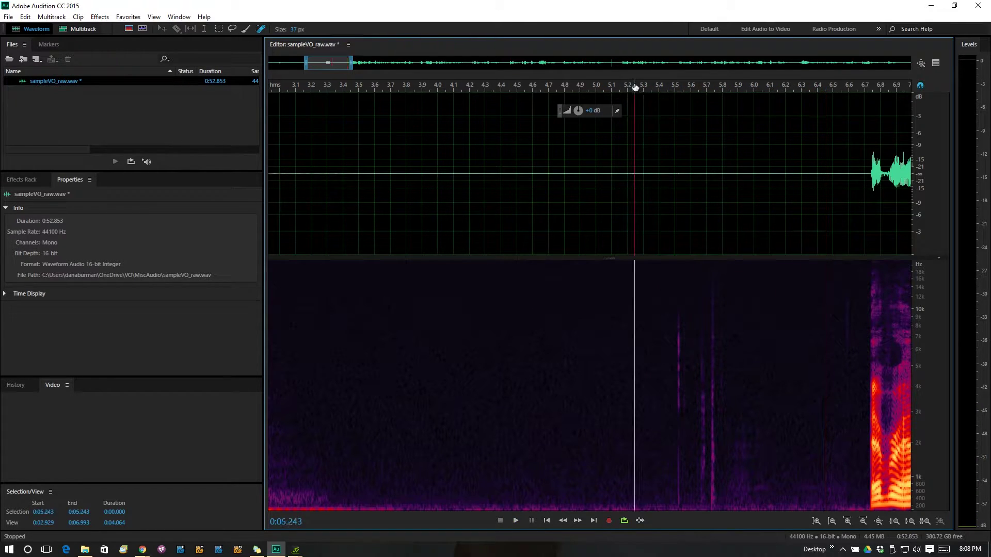
Replace the clicks from about 0:05.400 to 0:06.066 with the copied room tone and play the edited stretch.
left_click_drag(659, 163, 763, 178)
key("ctrl+z")
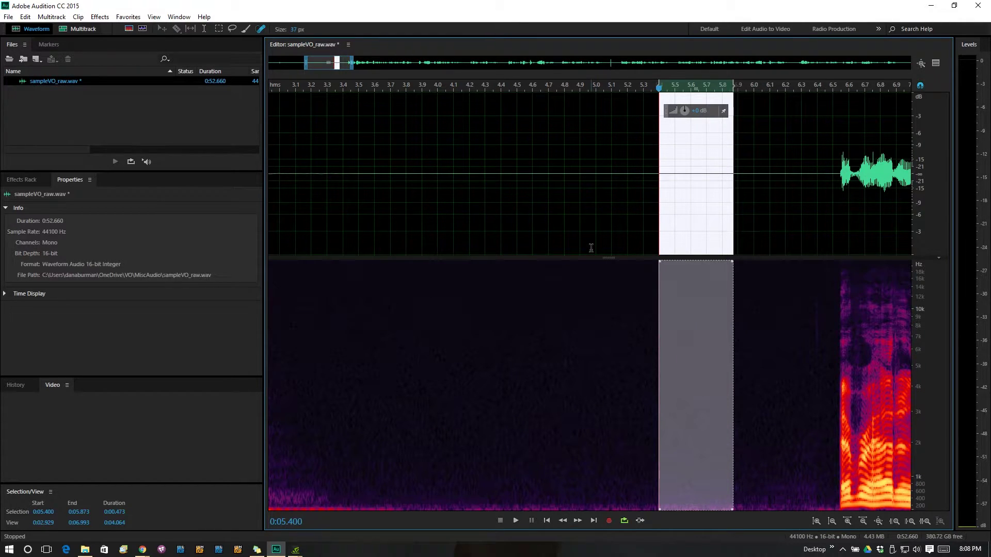
left_click(630, 372)
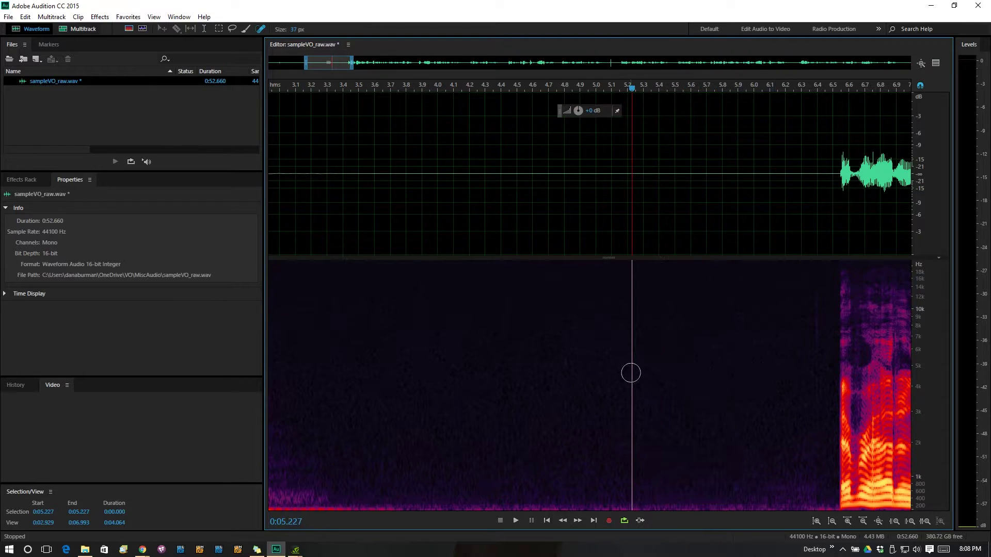
key("space")
key("space")
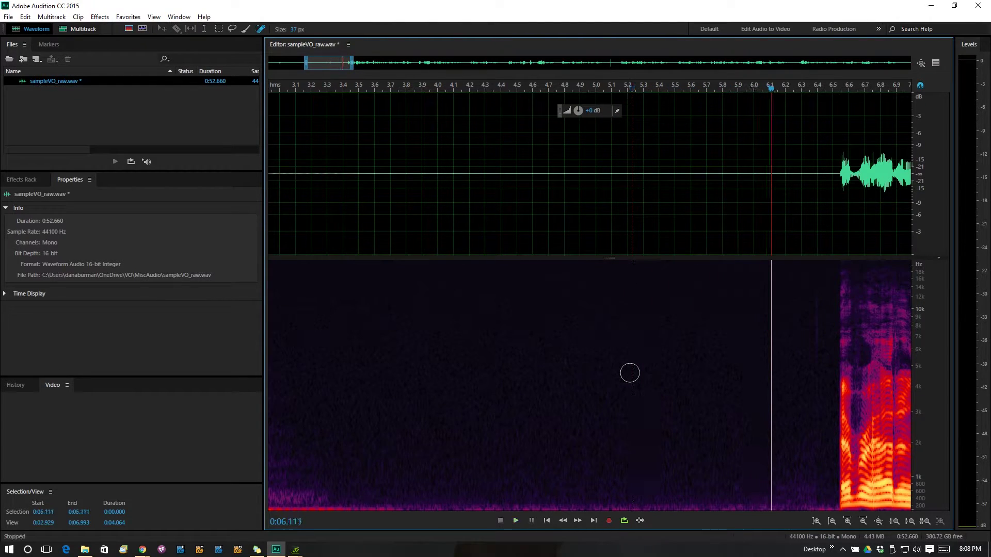
Undo the room-tone replacement and clear the selection over the restored clicks.
key("ctrl+z")
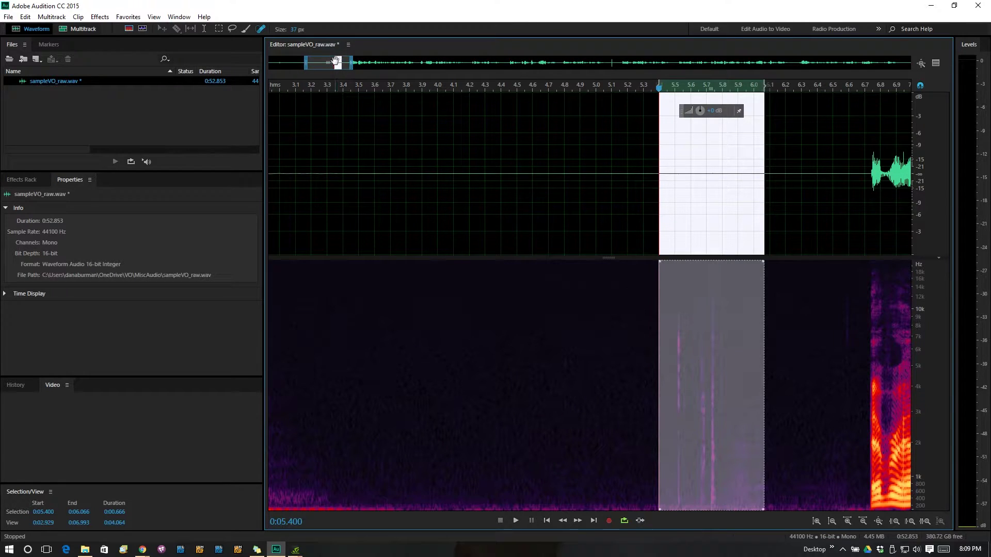
left_click(460, 370)
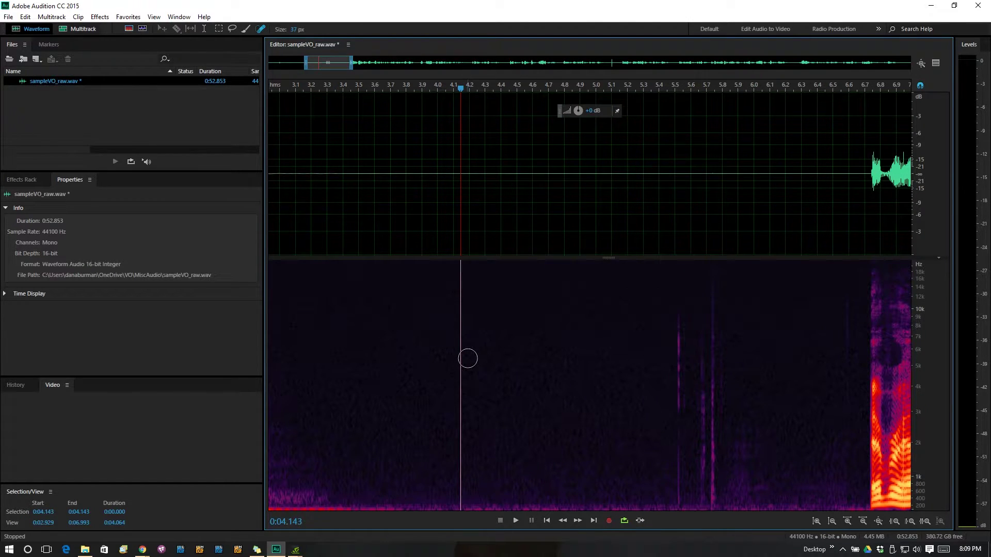
scroll(495, 310, "down", 4)
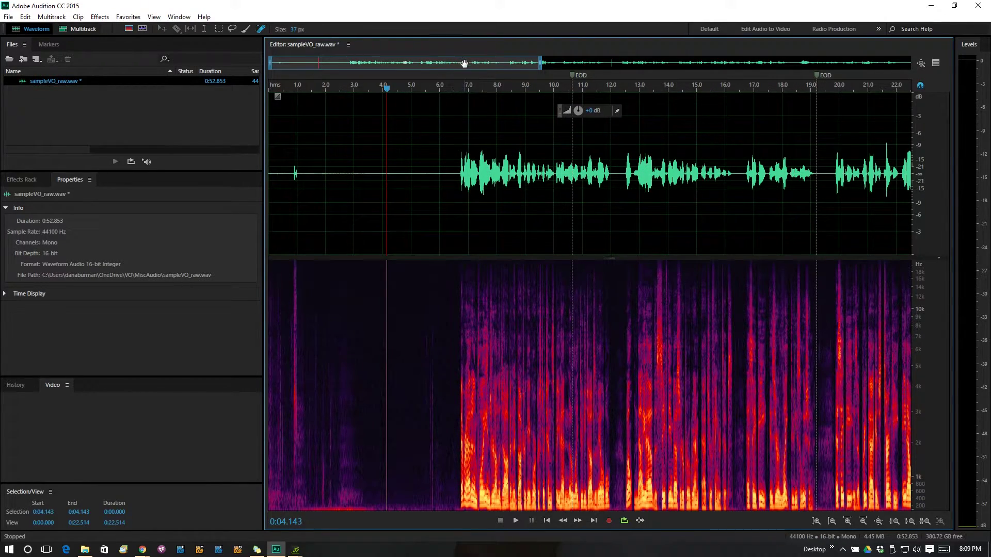
Locate the tall click spike near 28.3 s and play the recording from about 24.1 to 30.25 s.
left_click_drag(464, 63, 658, 41)
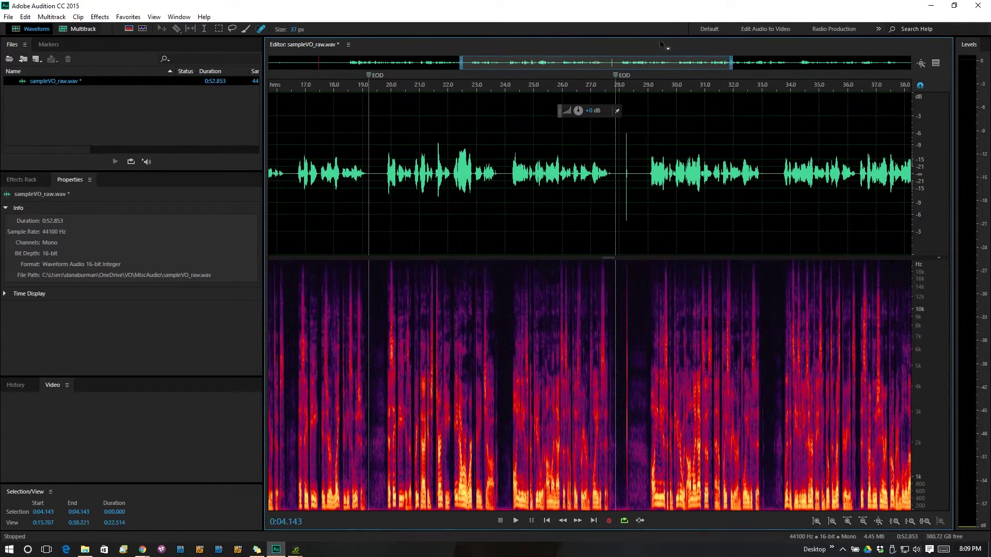
left_click(611, 142)
scroll(591, 139, "up", 2)
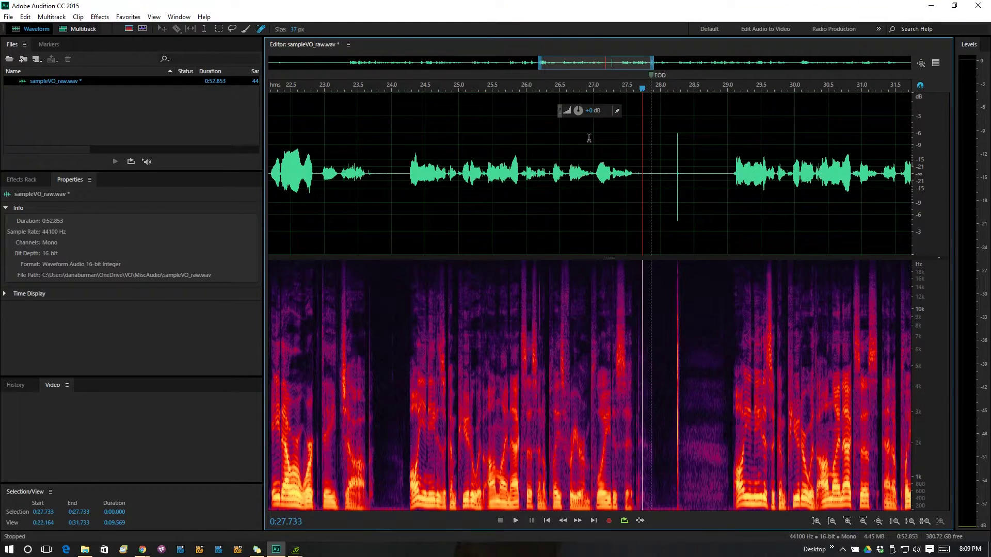
scroll(513, 194, "up", 2)
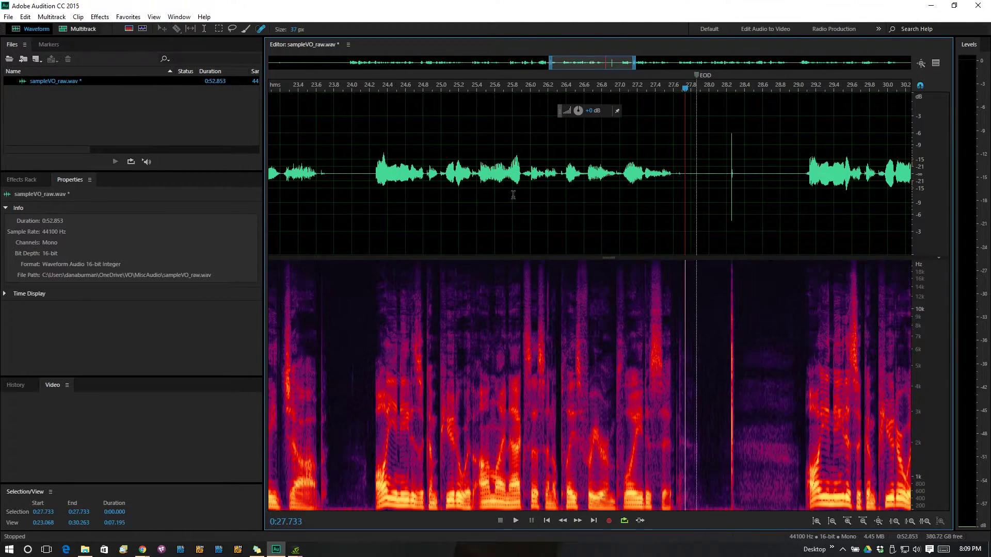
left_click(358, 162)
key("space")
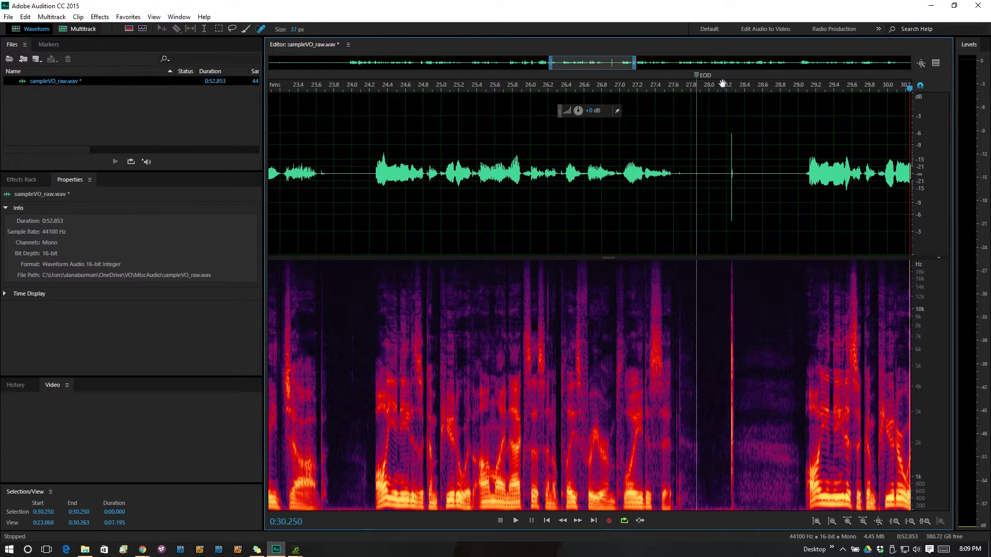
left_click_drag(720, 91, 767, 132)
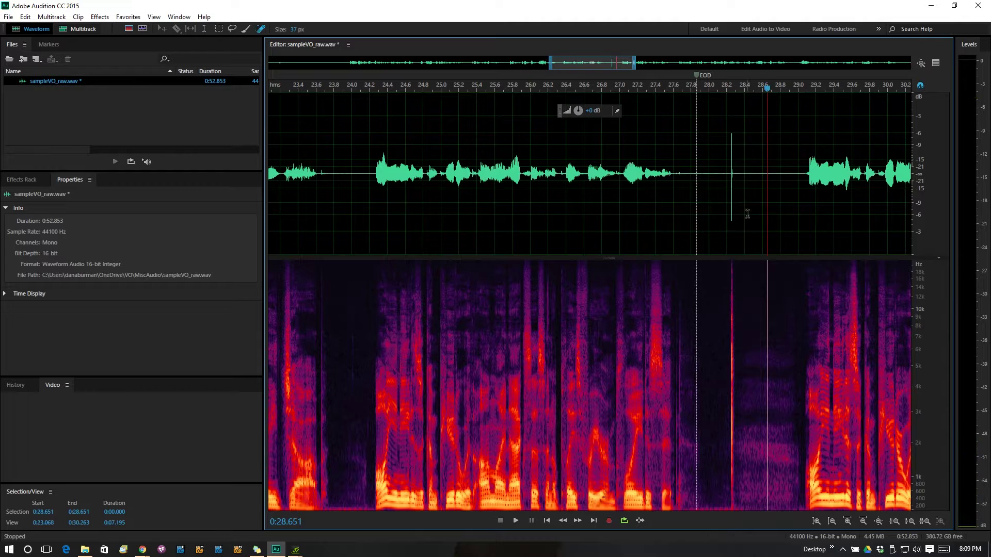
Try deleting the stretch from 0:24.200 to 0:28.685, and undo the cut after listening across the join.
left_click_drag(769, 175, 370, 181)
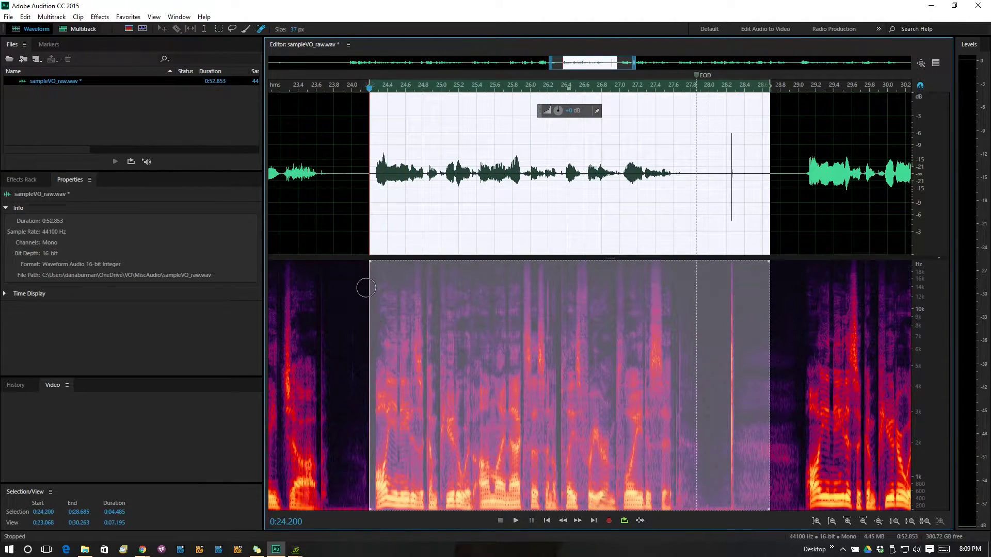
key("Delete")
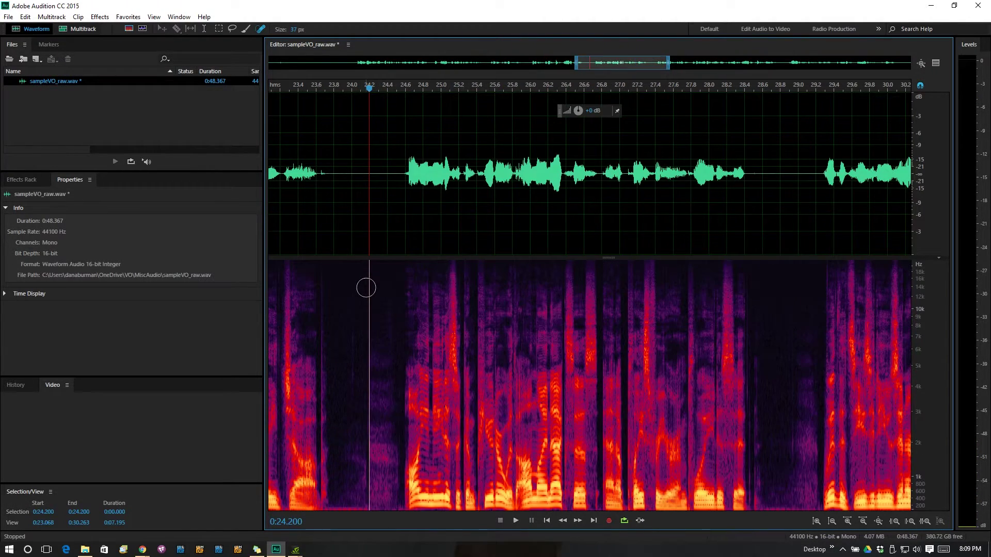
left_click(298, 89)
key("space")
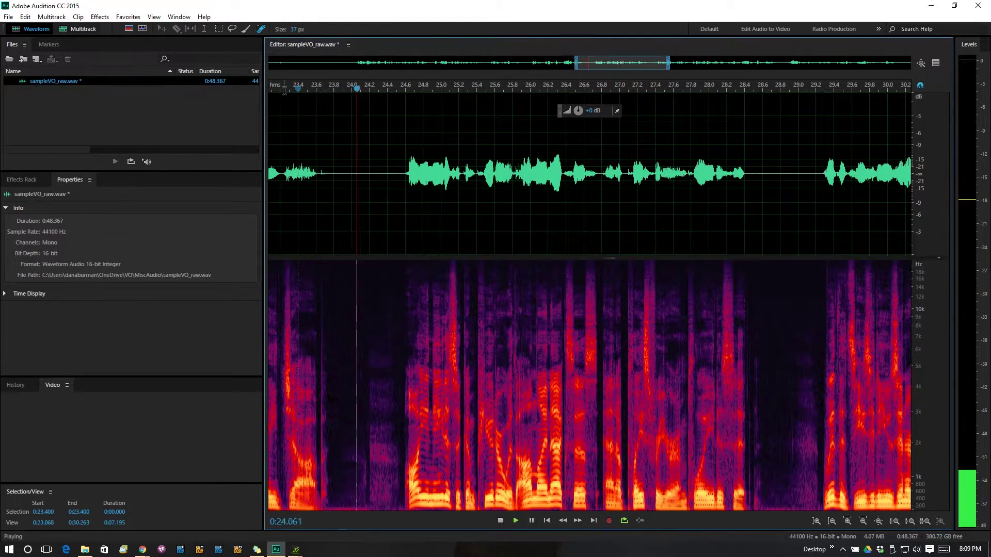
key("space")
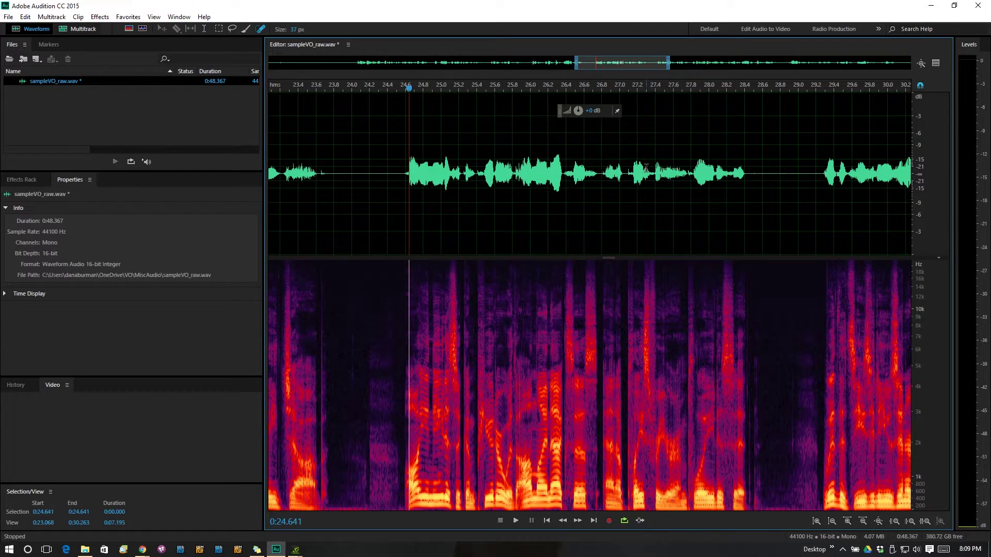
key("ctrl+z")
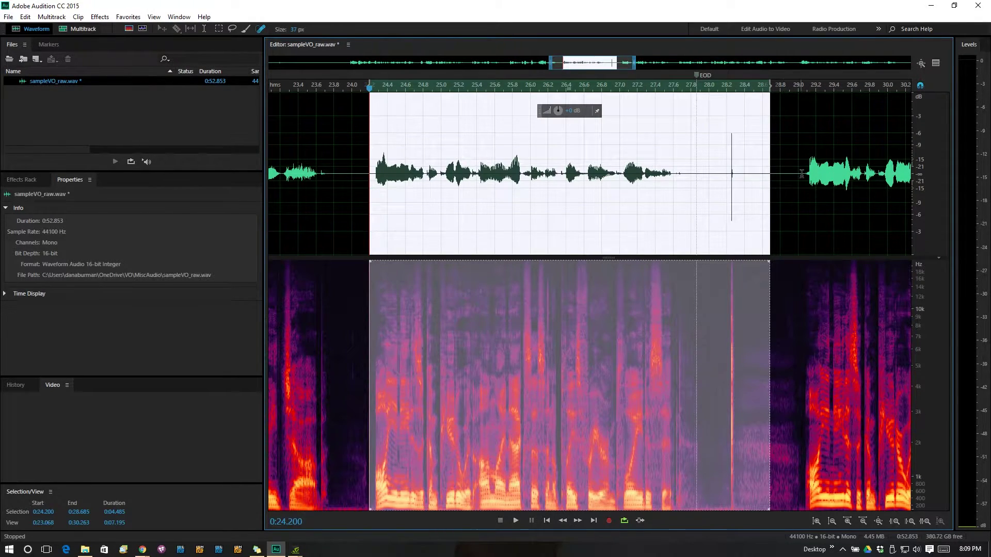
Delete the stretch from 0:24.200 to 0:29.000, including the click spike, and play across the join.
left_click_drag(798, 174, 368, 261)
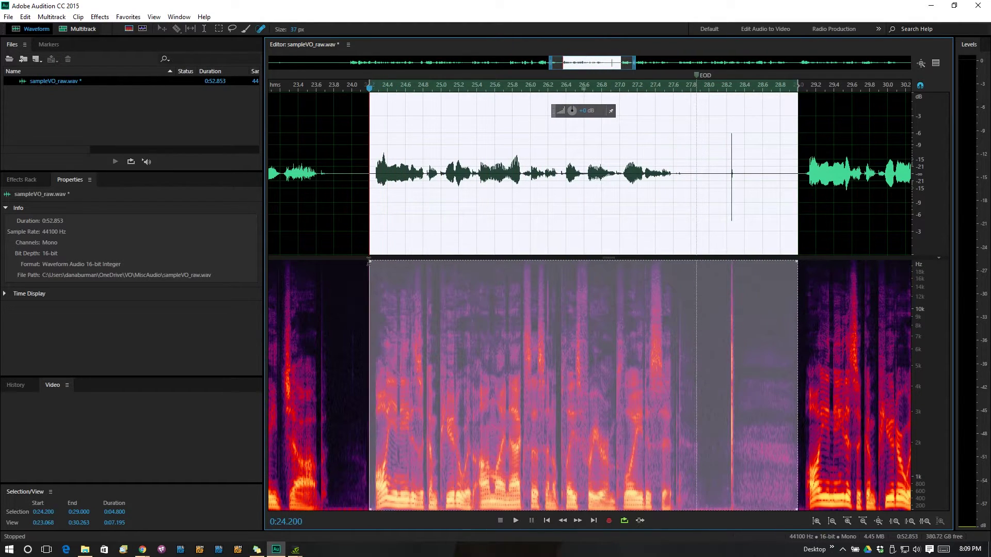
key("space")
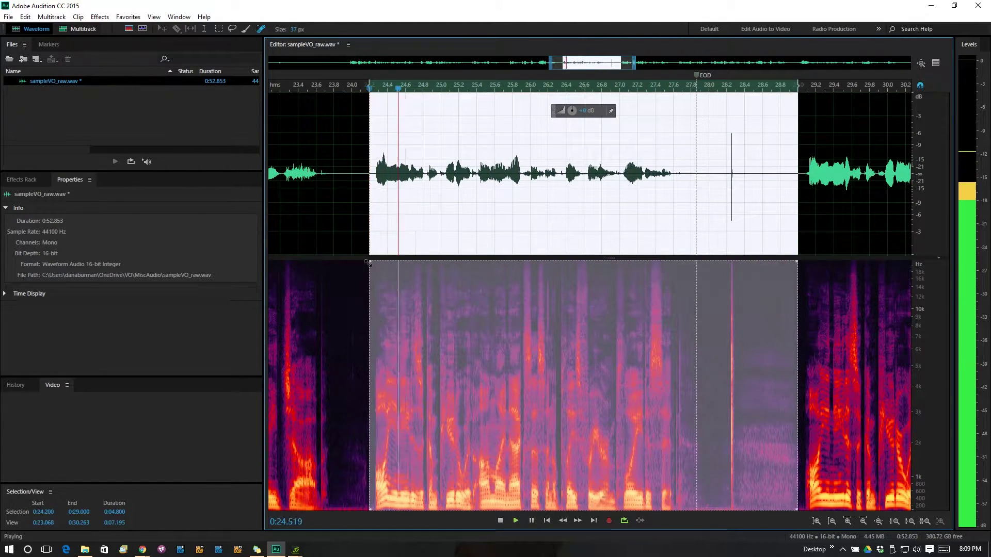
key("space")
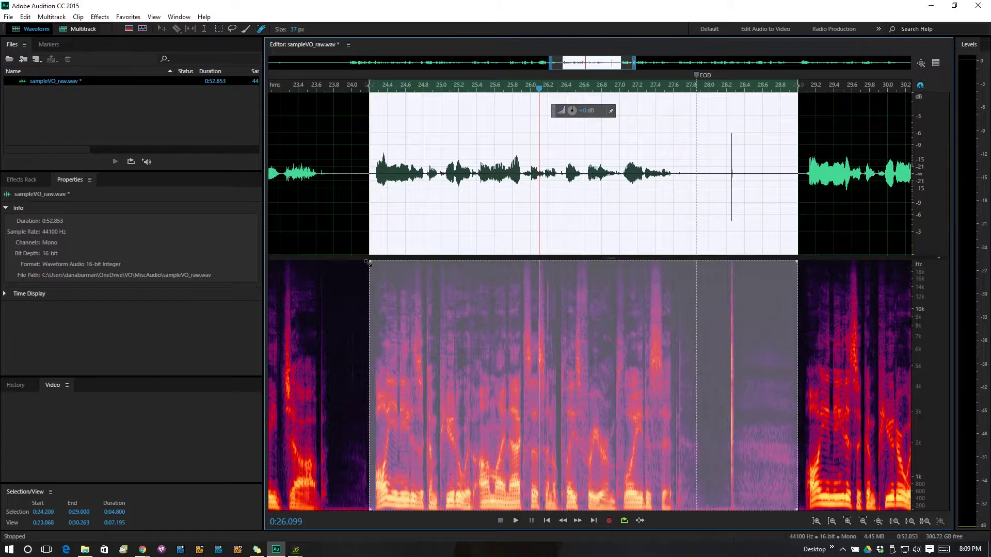
key("Delete")
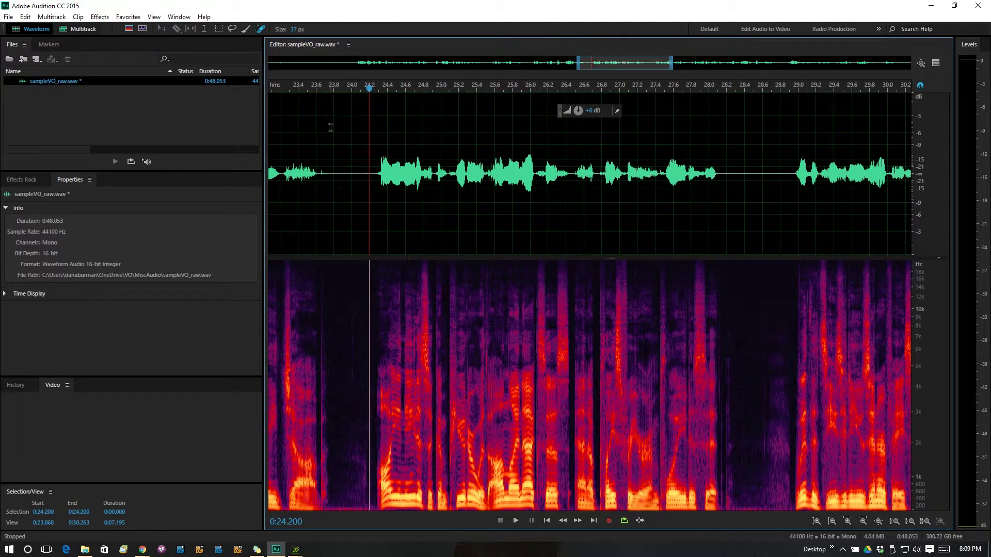
left_click(292, 89)
key("space")
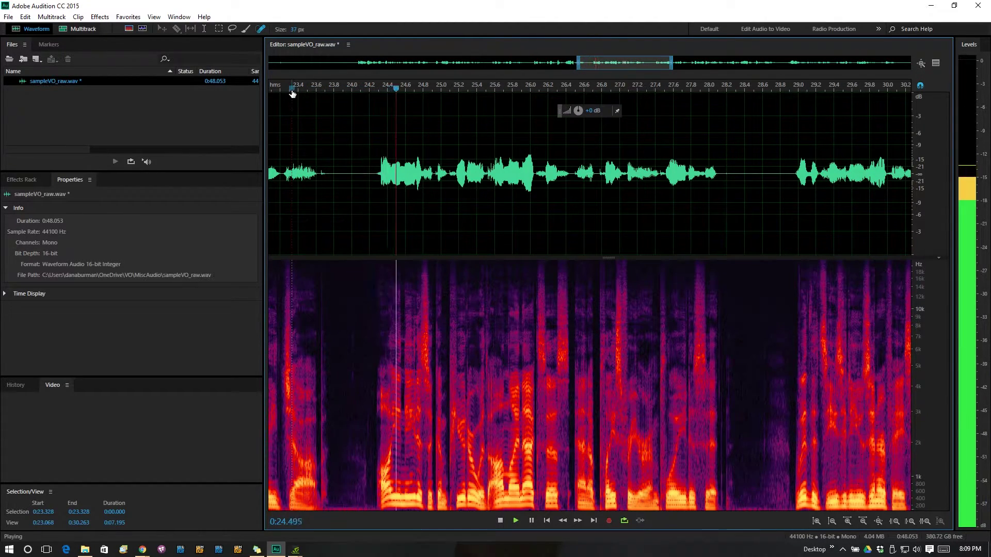
key("space")
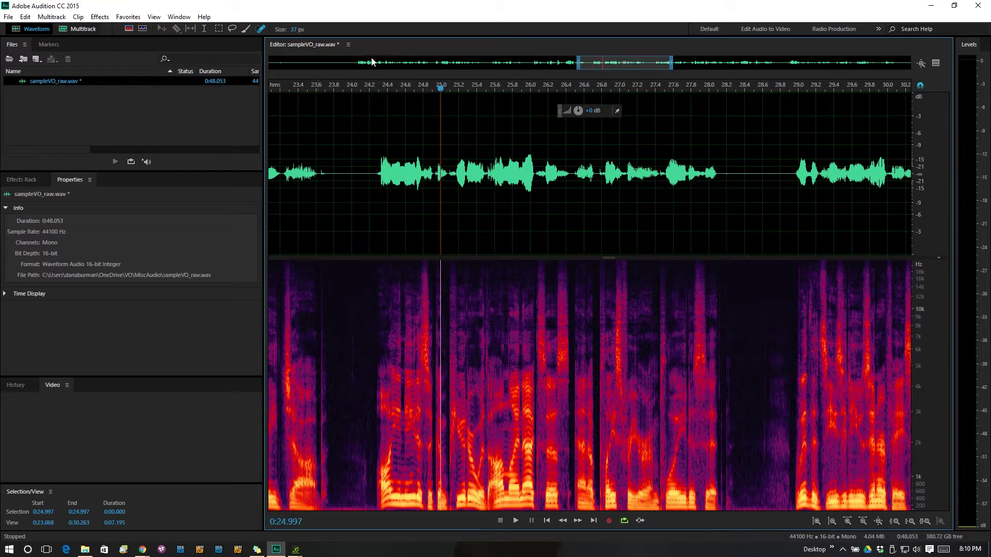
Play the end of the phrase from 0:23.249 into the pause to check the noise between the two phrases.
left_click_drag(643, 62, 617, 58)
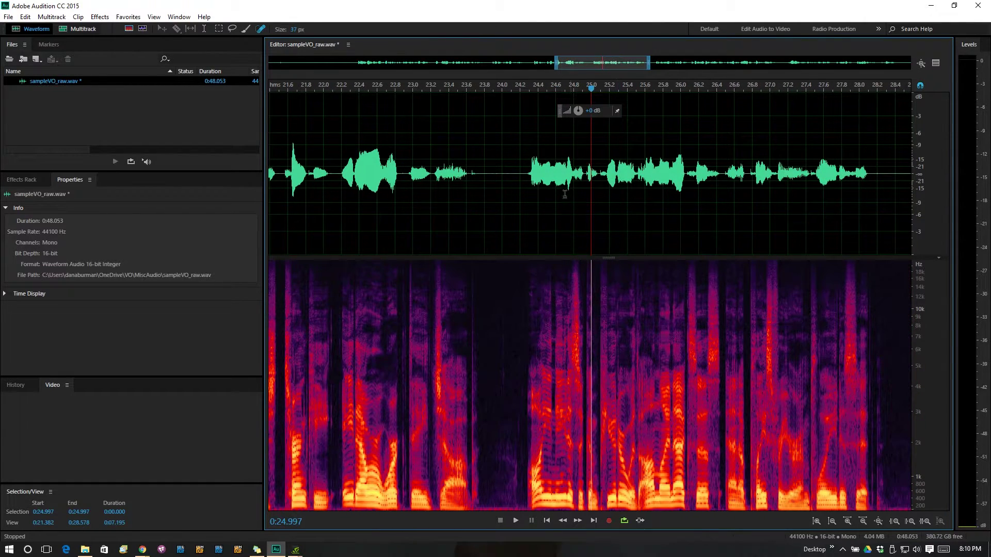
left_click(435, 203)
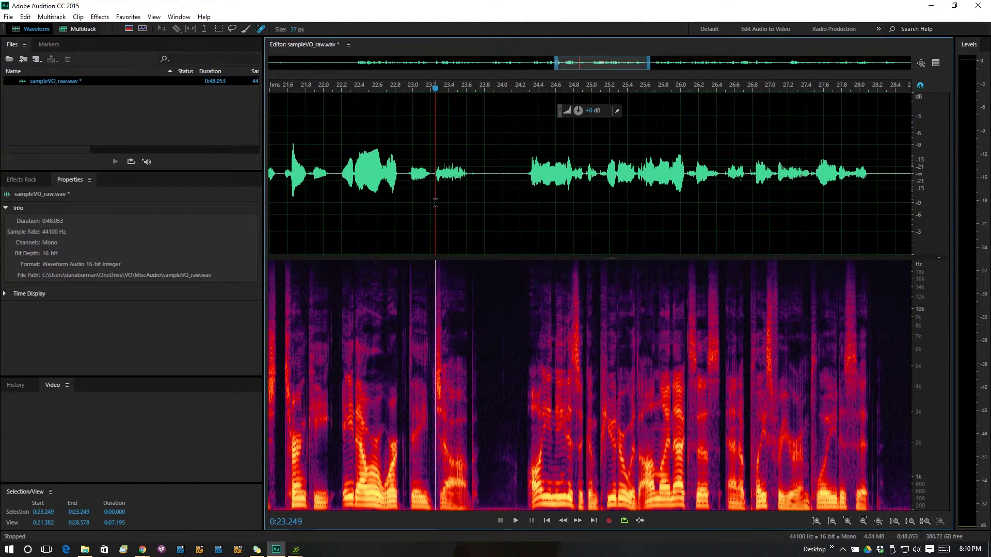
key("space")
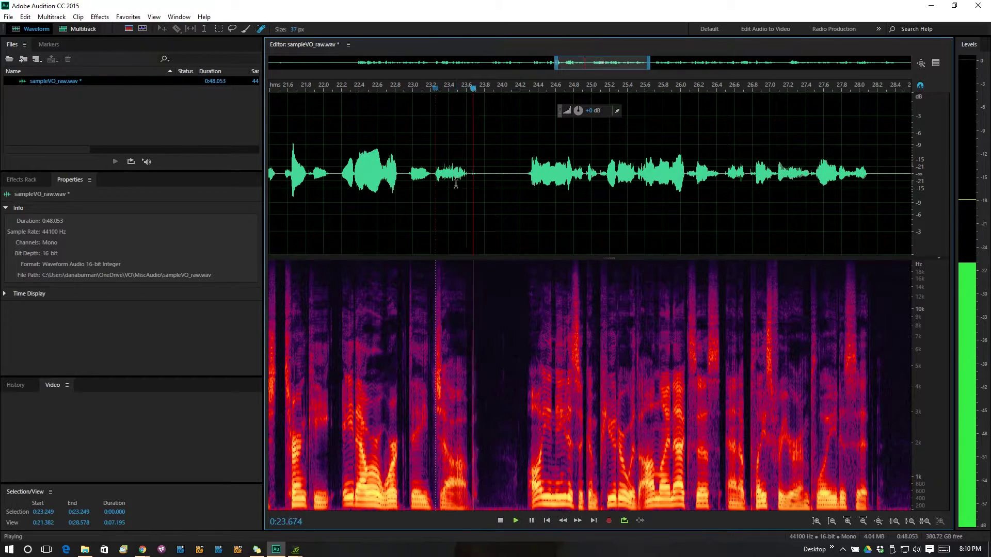
key("space")
Try silencing the pause from 0:23.800 to 0:24.260 by lowering its gain, and play across it.
left_click_drag(528, 172, 484, 176)
left_click_drag(493, 111, 315, 136)
left_click(437, 124)
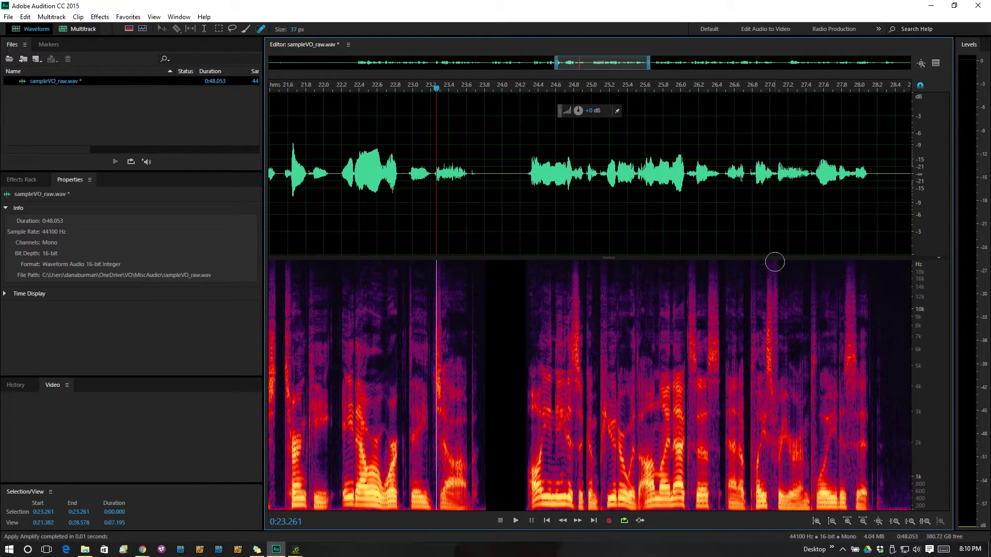
key("space")
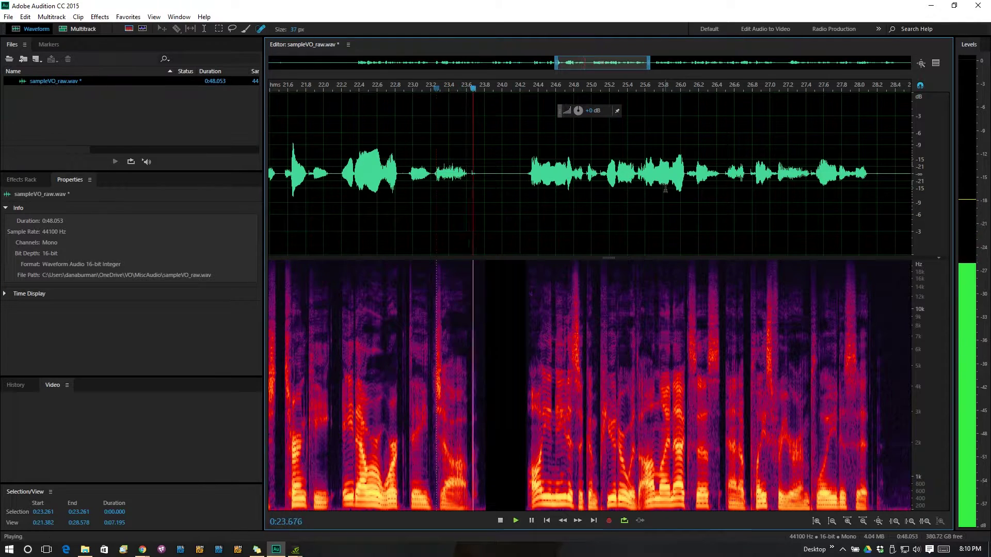
key("space")
left_click(421, 90)
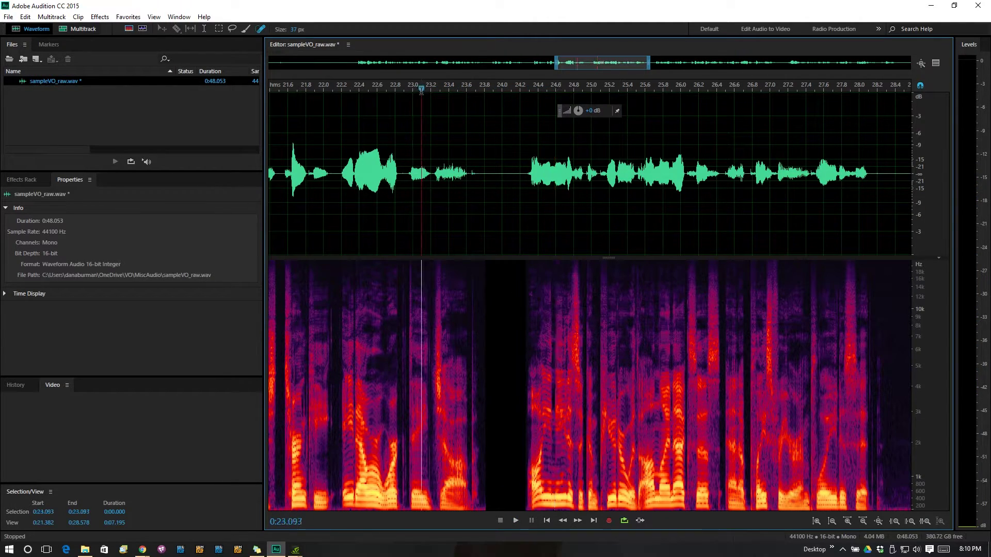
key("space")
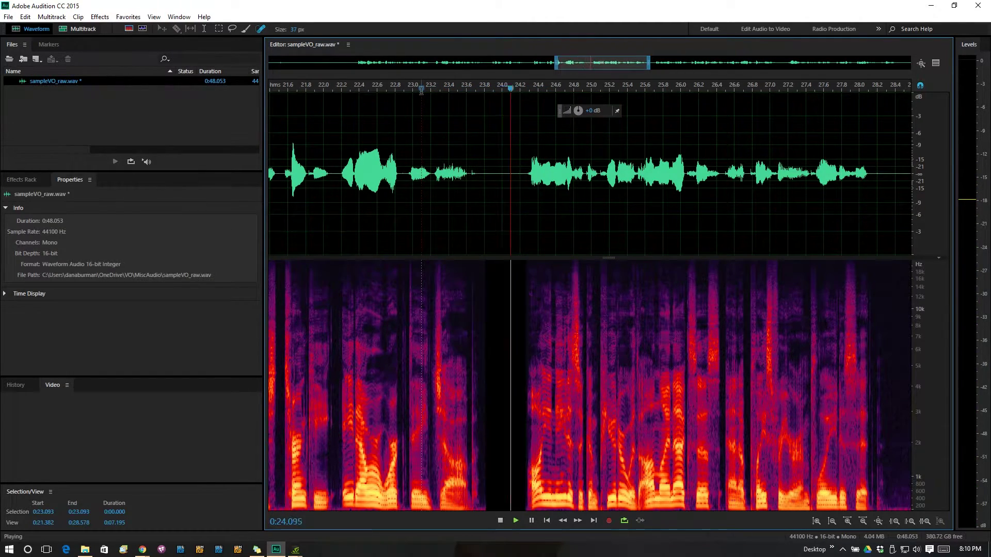
key("space")
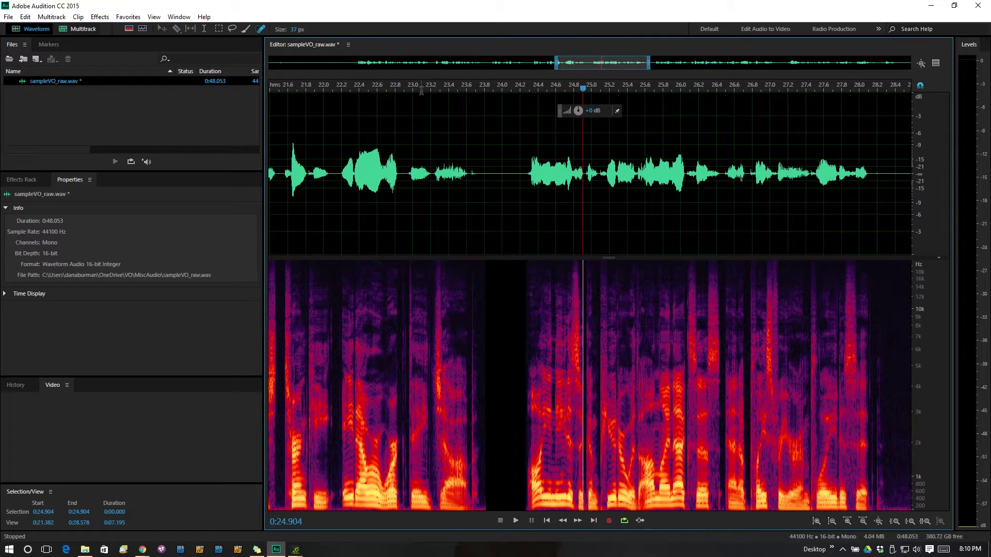
Replace the pause from 0:23.800 to 0:24.260 with the copied room tone and play from 0:22.914.
left_click_drag(484, 181, 526, 180)
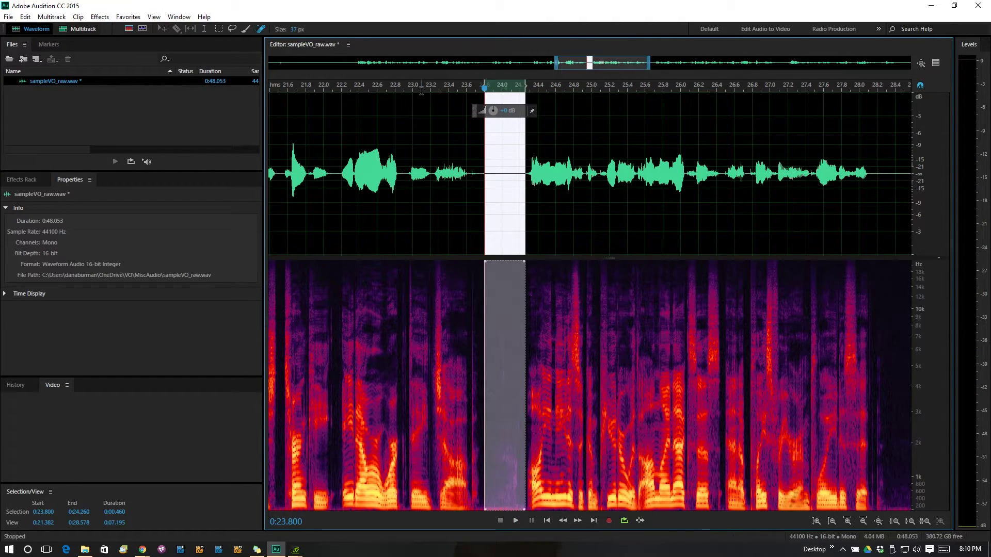
key("ctrl+v")
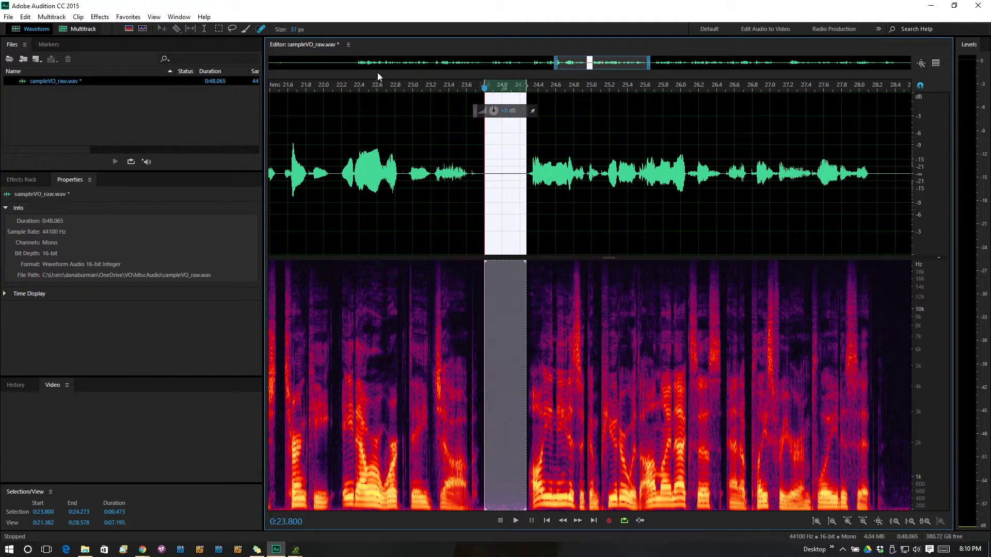
left_click(406, 98)
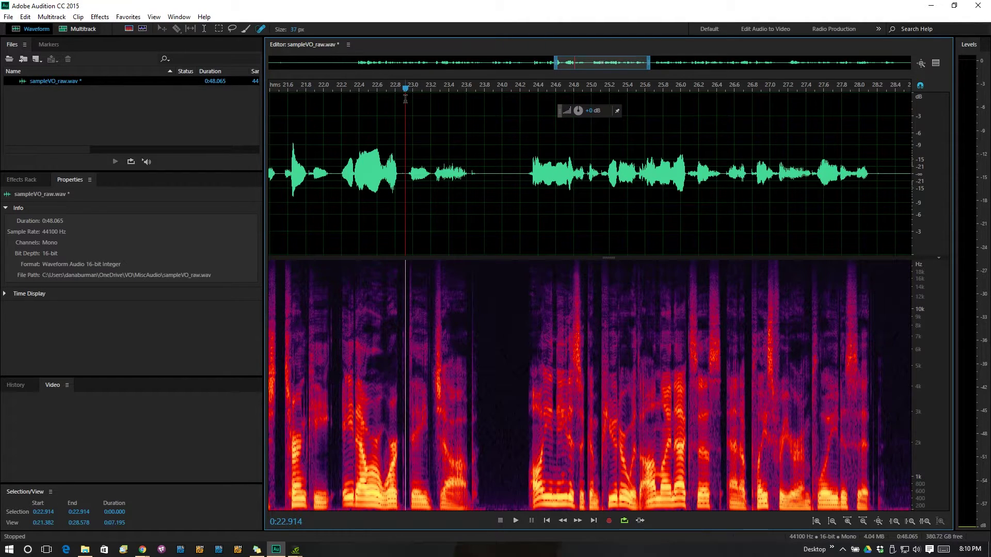
key("space")
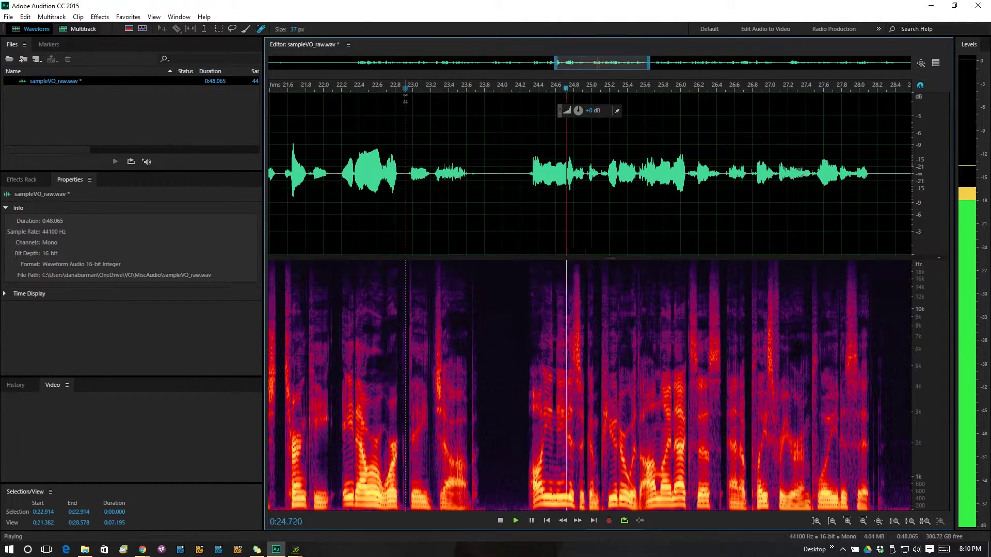
key("space")
Lengthen the pause by inserting the copied room tone at 0:23.937 and again at 0:24.324, and play from 0:22.400.
left_click(497, 189)
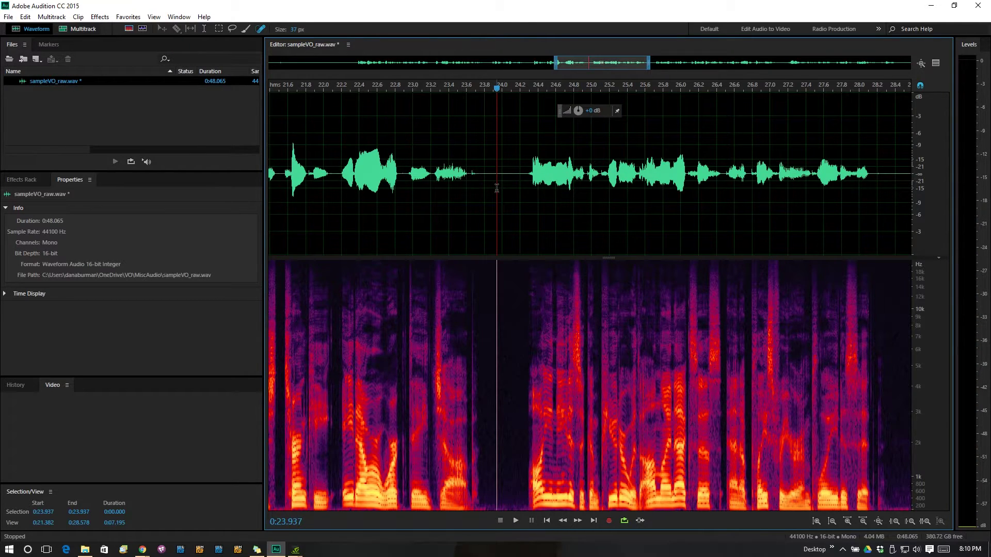
key("ctrl+v")
left_click(531, 184)
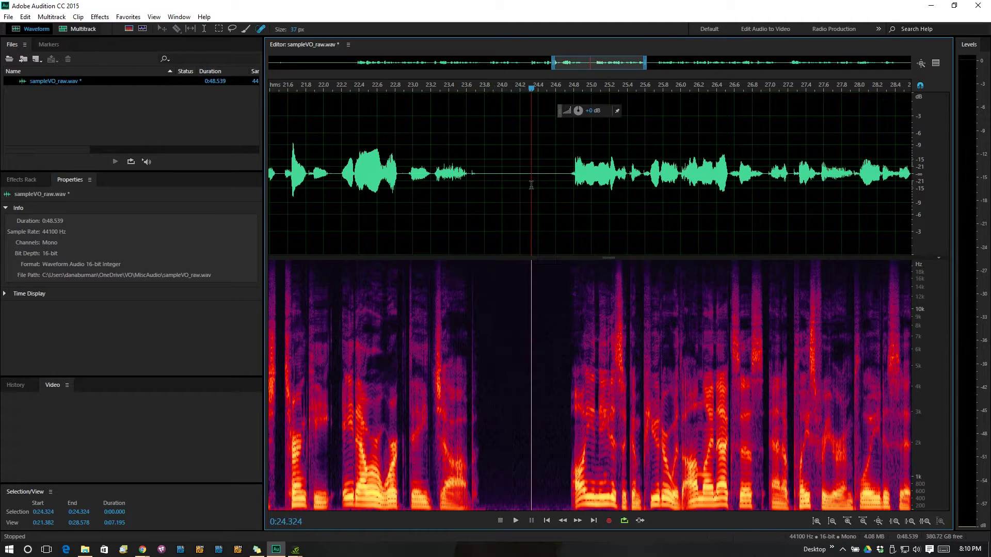
key("ctrl+v")
left_click(417, 173)
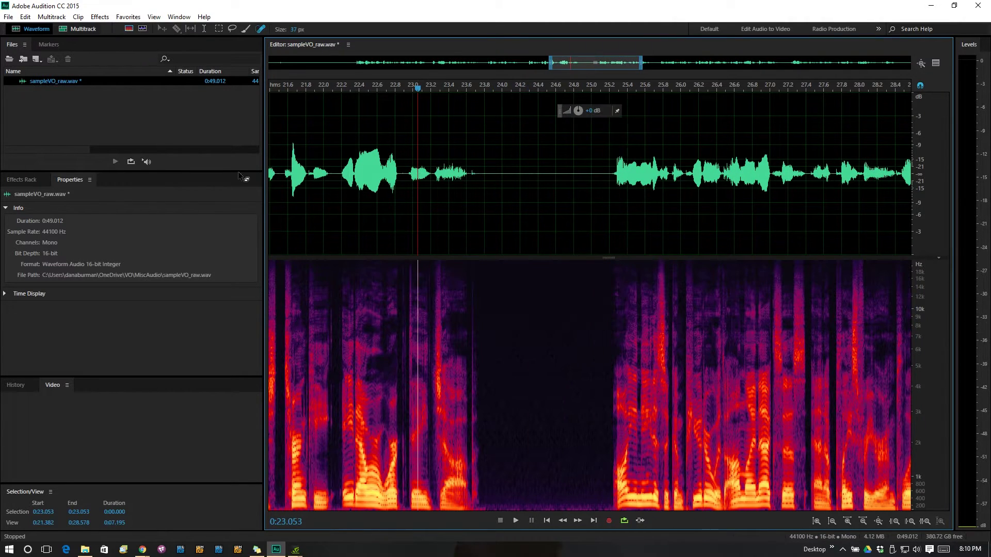
left_click(359, 143)
key("space")
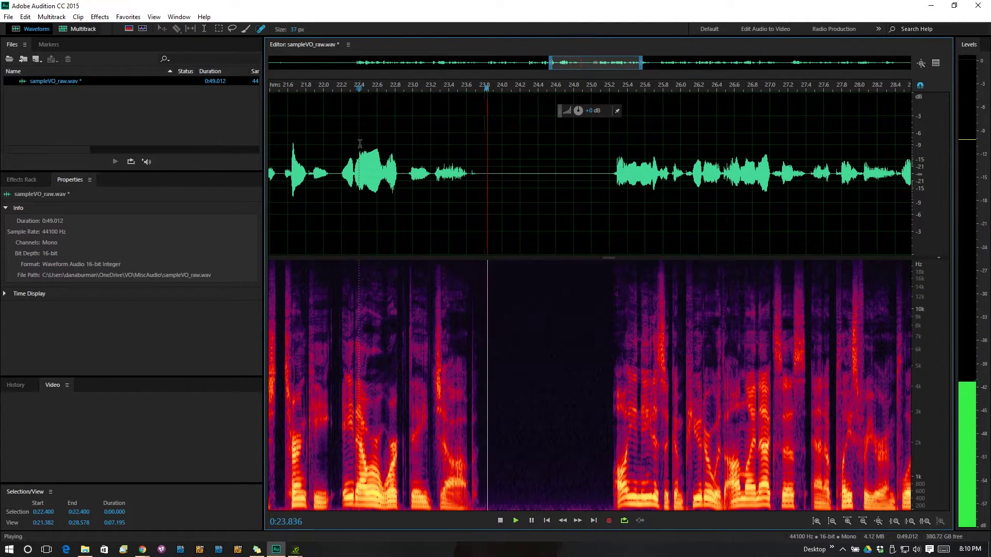
key("space")
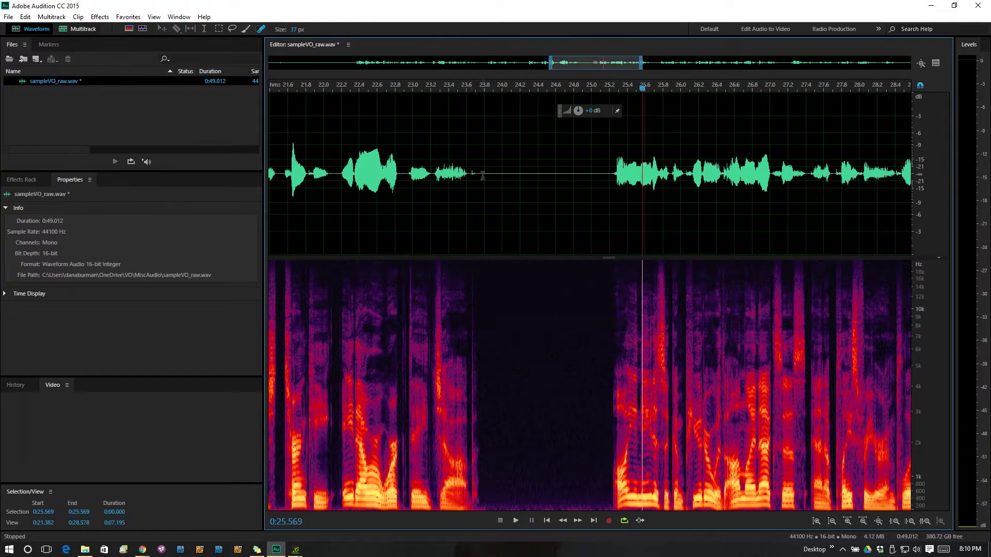
Delete the room-tone pause from 0:23.800 to 0:25.200 and play across the shortened gap from 0:22.600.
left_click_drag(484, 177, 611, 200)
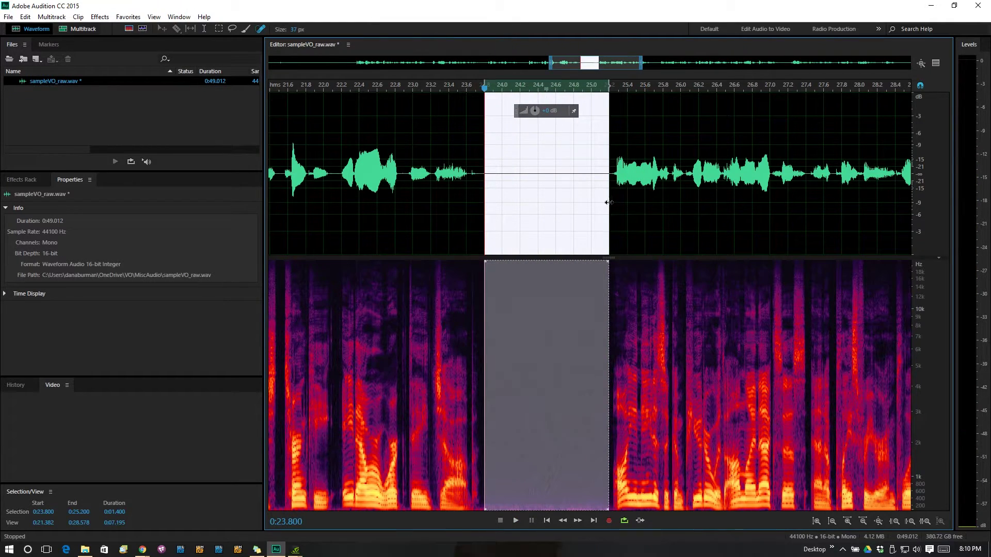
key("Delete")
left_click(377, 164)
key("space")
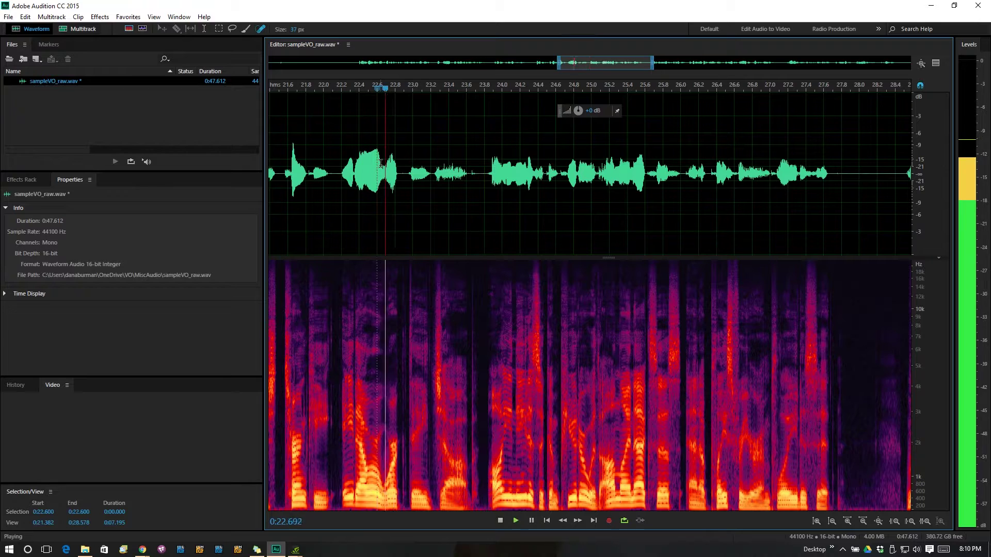
Stop playback and listen to the pause around 0:19.2, playing across it from 0:18.863.
key("space")
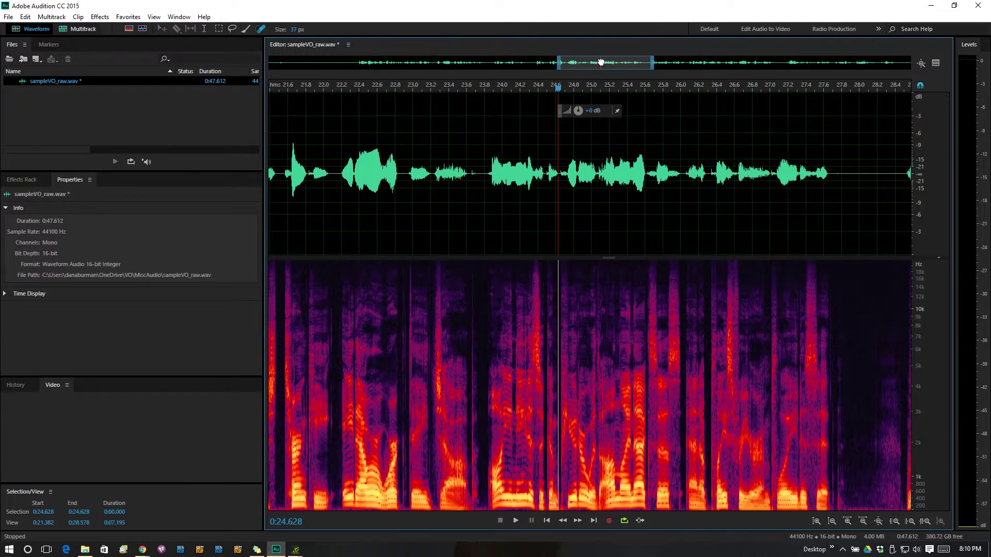
left_click_drag(600, 61, 602, 62)
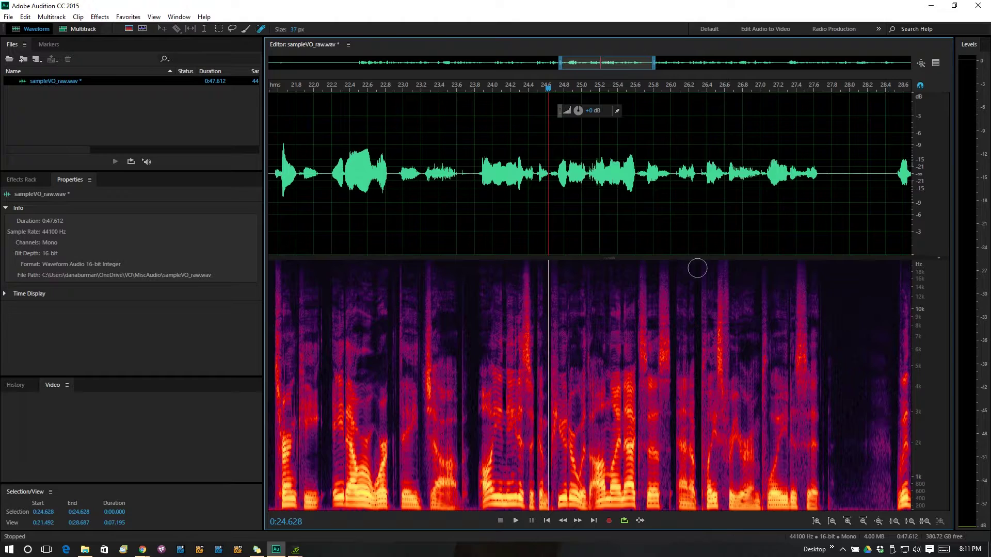
left_click_drag(618, 63, 532, 100)
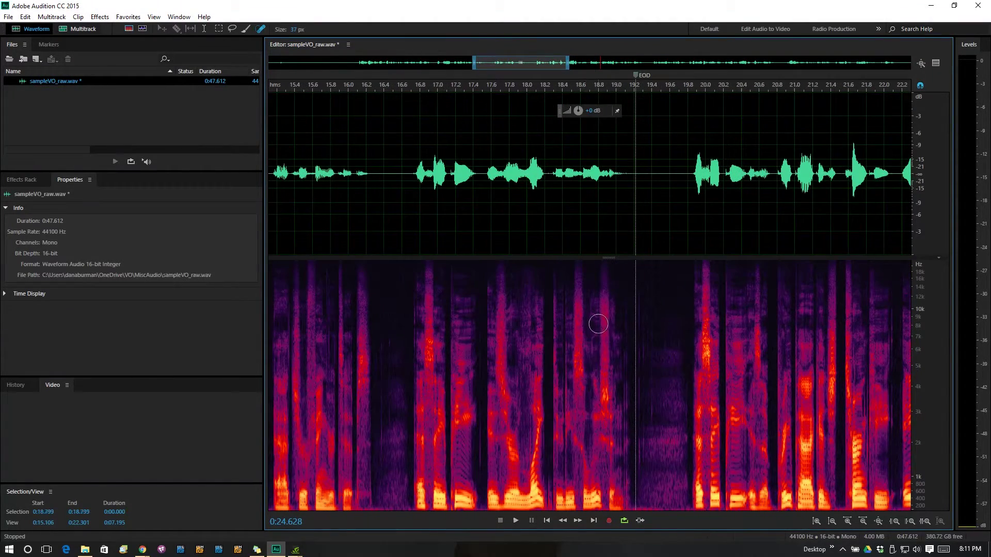
left_click(598, 324)
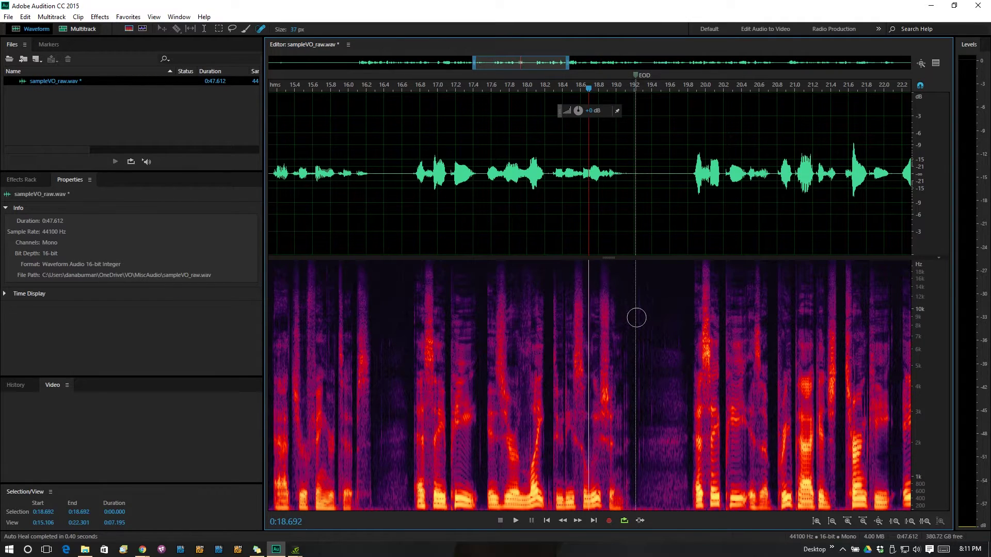
scroll(636, 317, "up", 3)
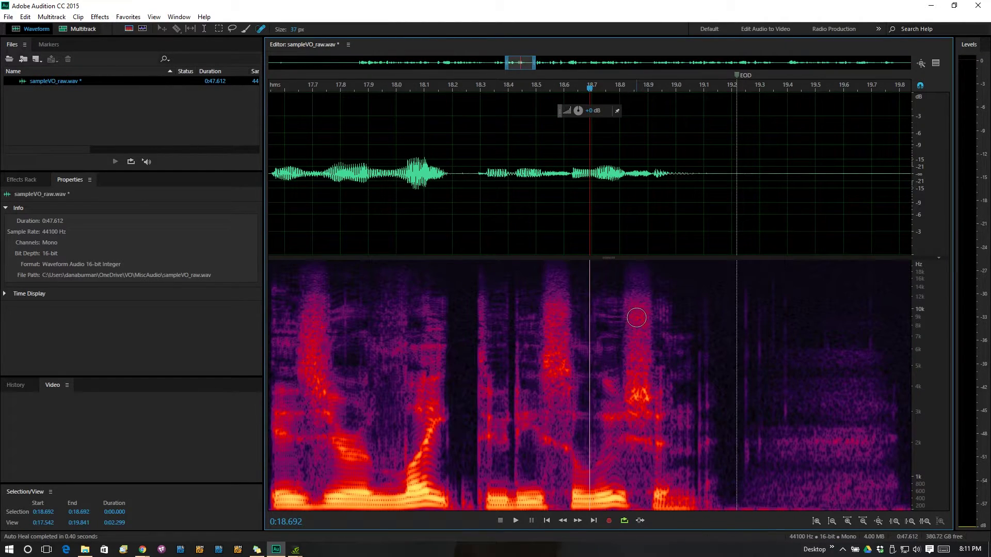
left_click_drag(520, 64, 531, 65)
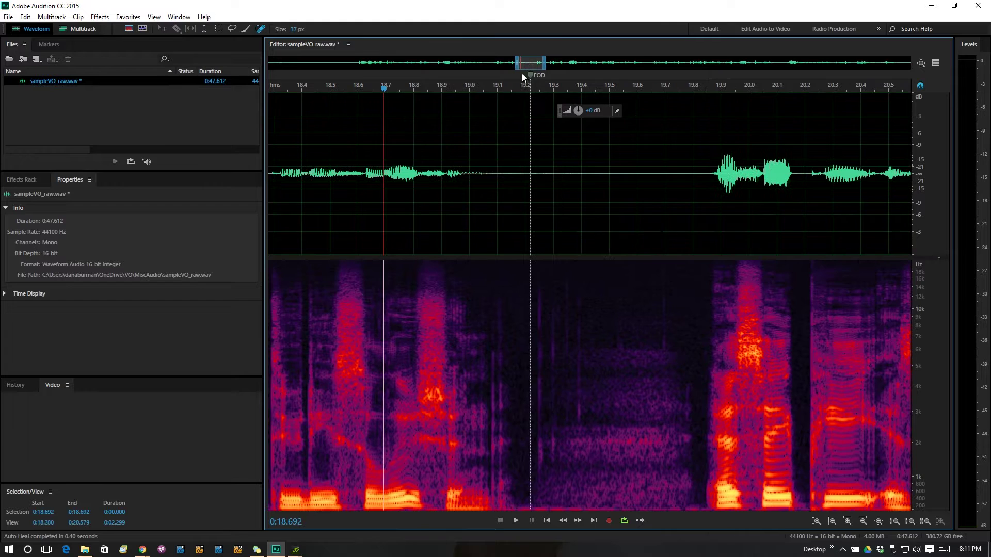
left_click(467, 316)
key("space")
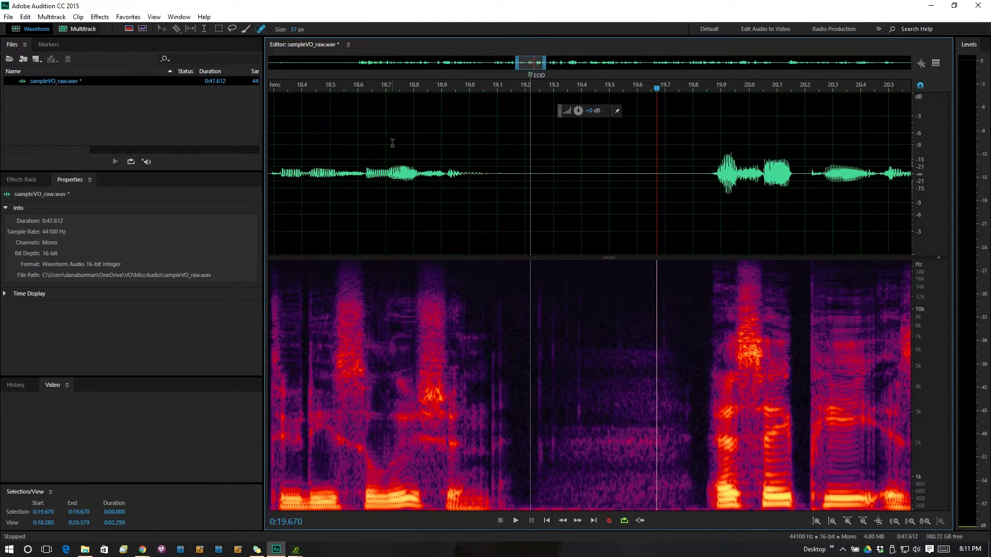
left_click(433, 89)
key("space")
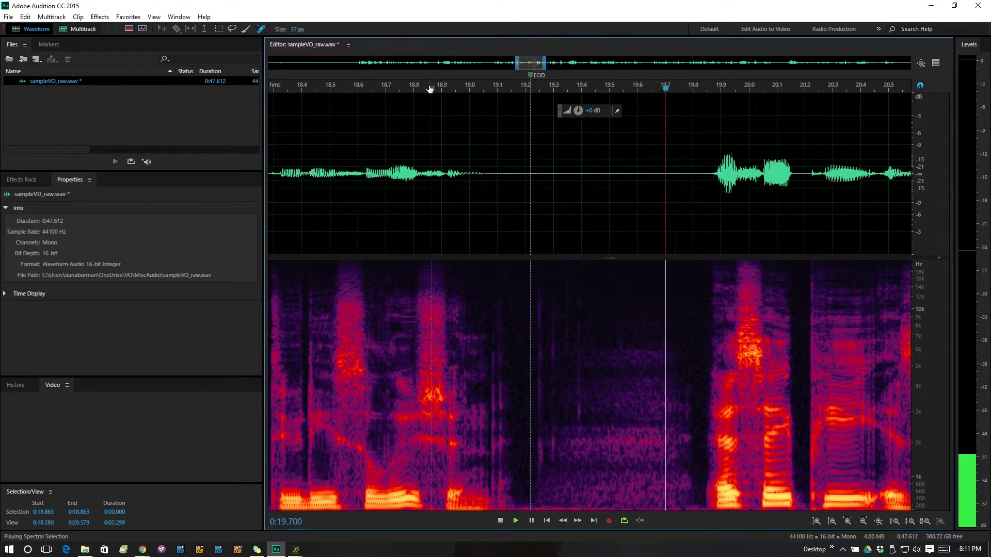
key("space")
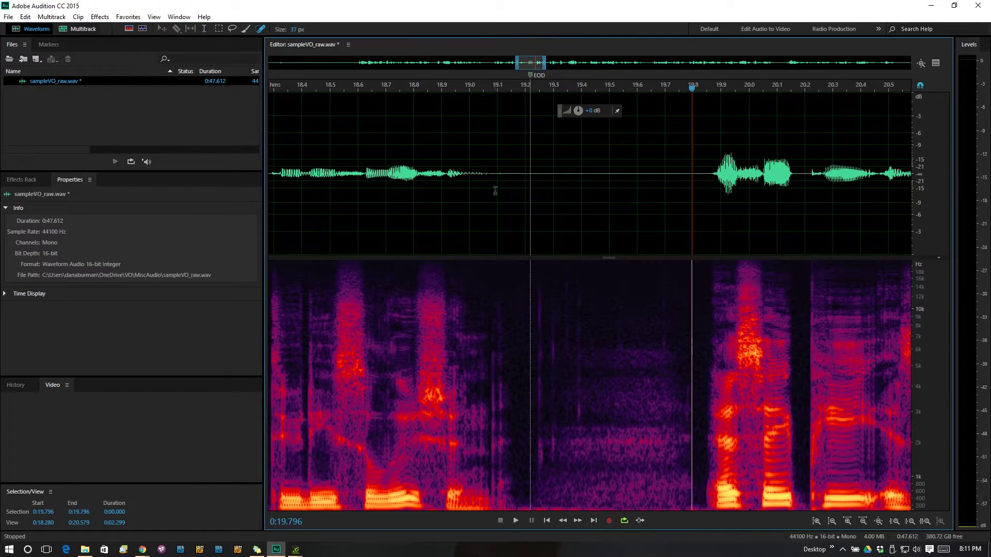
Replace the pause from 0:19.170 to 0:19.820 with the copied room tone and play across it from 0:18.618.
left_click(206, 27)
left_click_drag(698, 168, 516, 237)
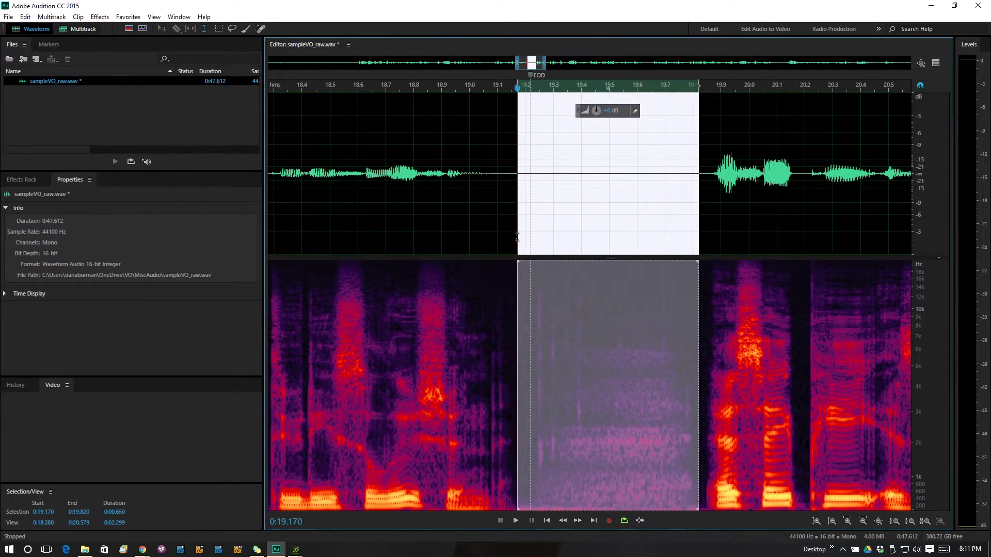
key("ctrl+z")
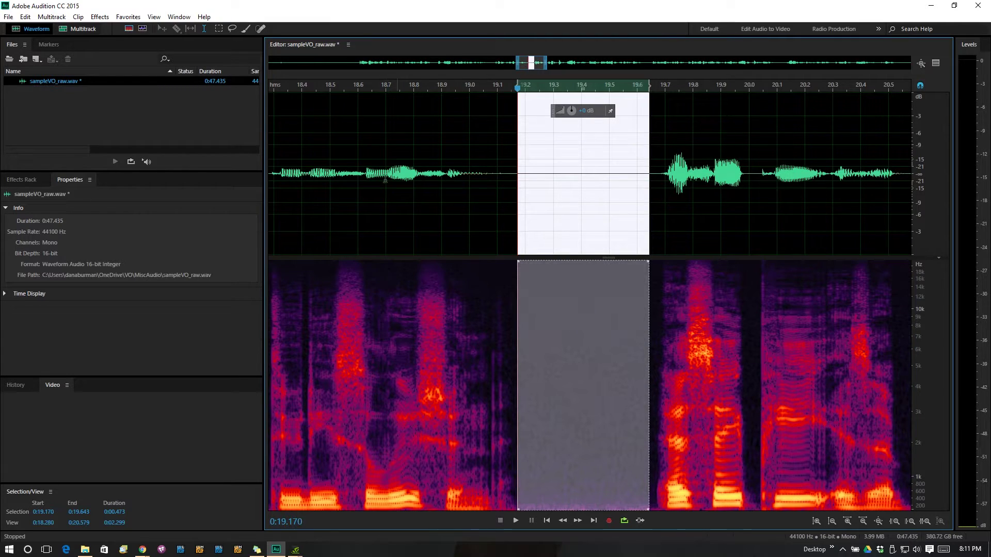
left_click(364, 173)
key("space")
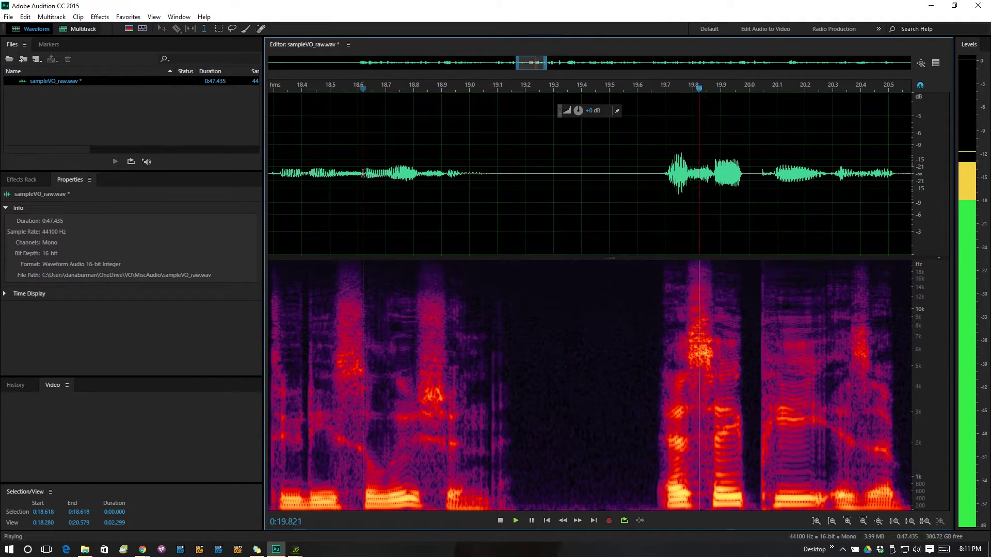
key("space")
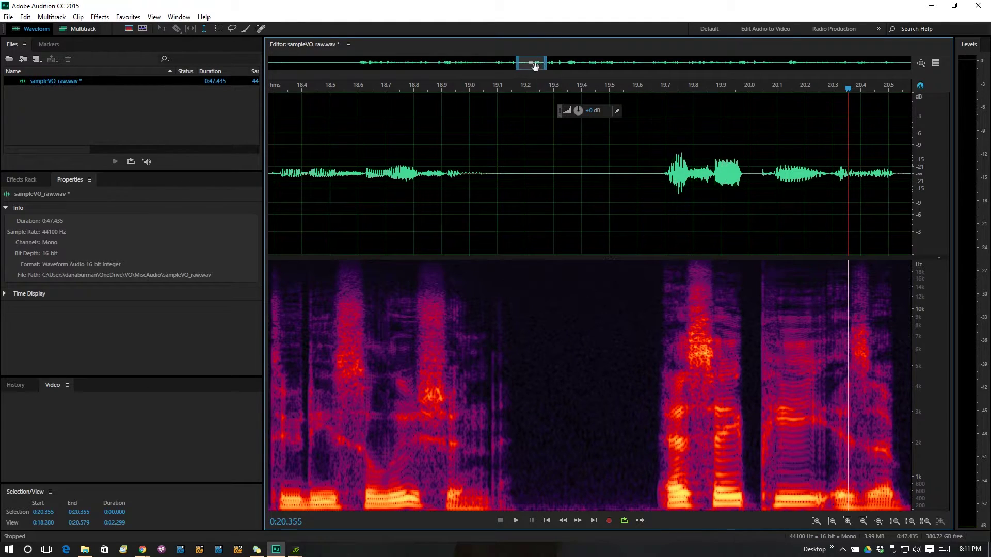
Play the phrase from 0:10.033, and play the selected range from 0:10.027 to 0:11.374, listening for mouth clicks.
left_click_drag(534, 64, 421, 80)
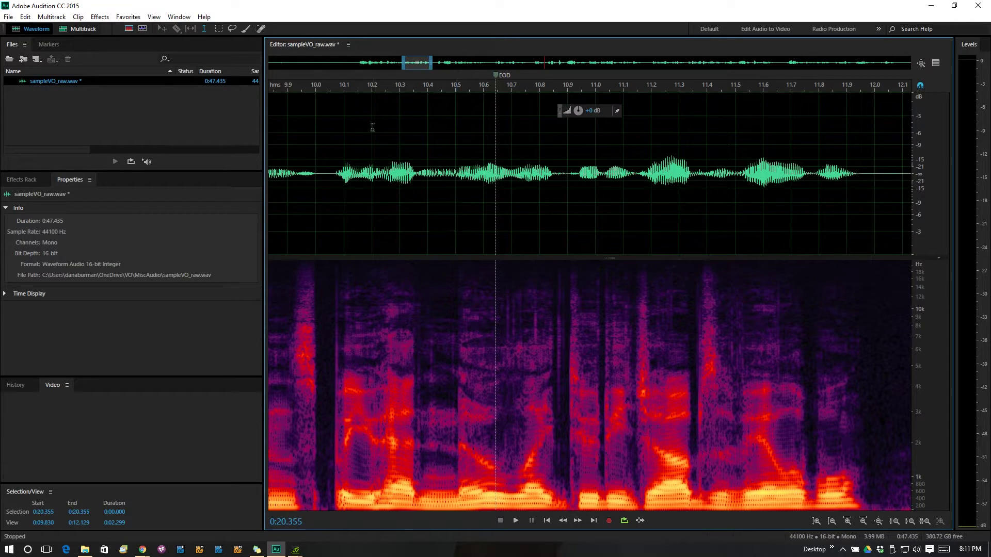
left_click(338, 127)
left_click_drag(333, 91, 326, 91)
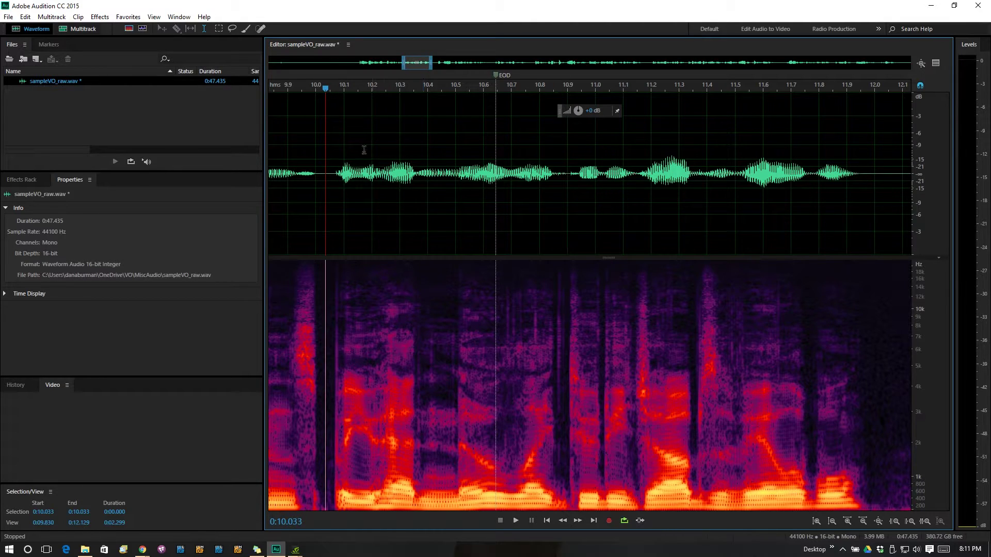
key("space")
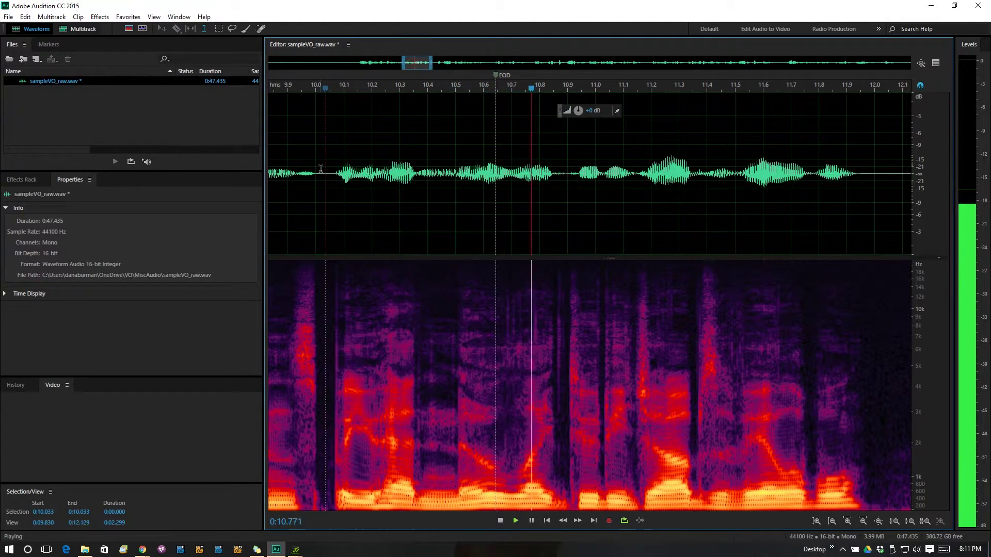
key("space")
left_click_drag(323, 171, 700, 204)
key("space")
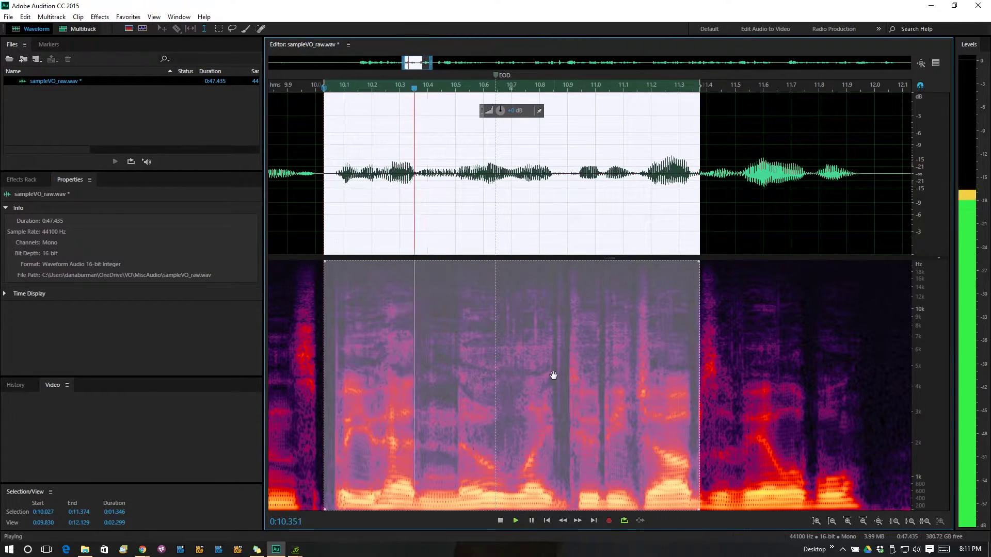
key("space")
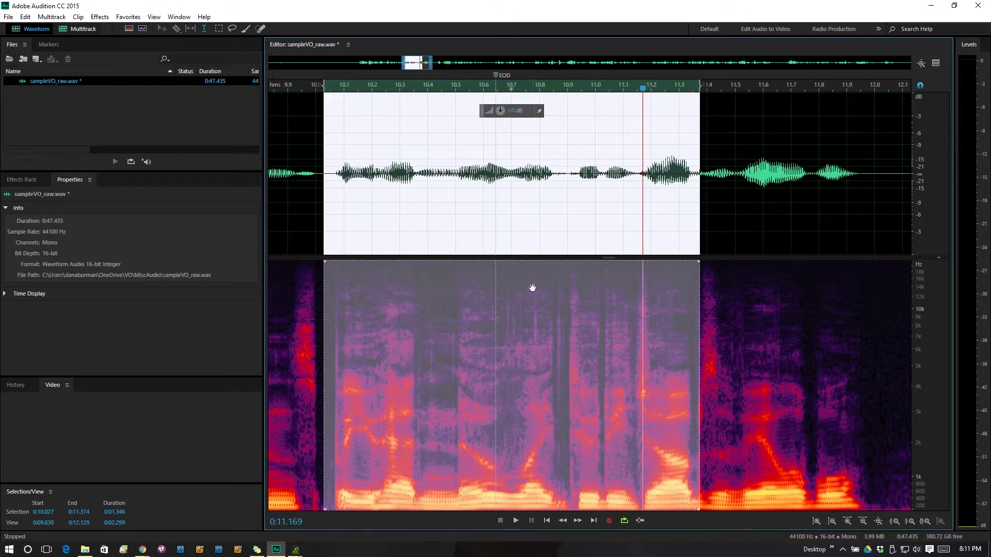
Examine the phrase closely by playing twice from 0:10.250, and place the playhead on the clicks at 0:10.863.
left_click(528, 203)
scroll(492, 354, "up", 2)
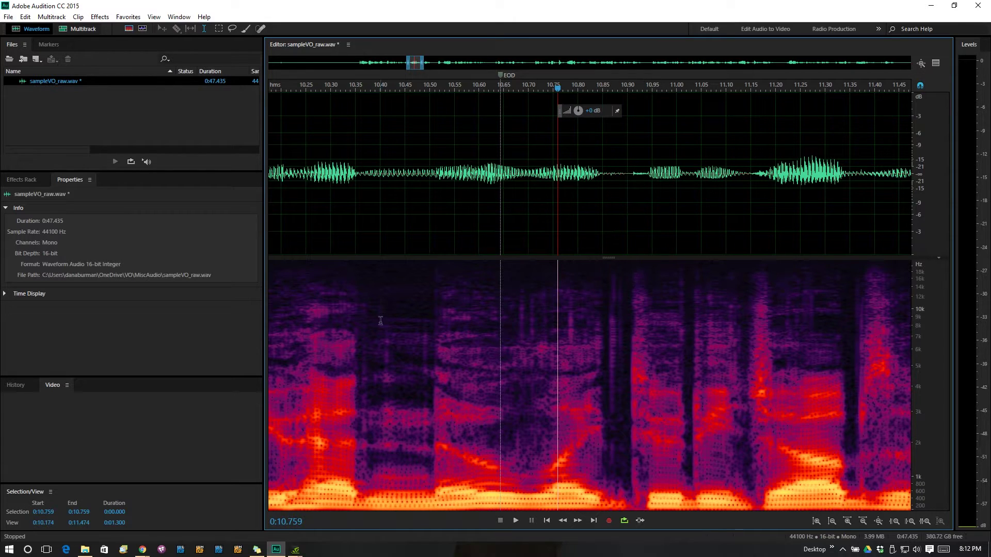
left_click(305, 124)
key("space")
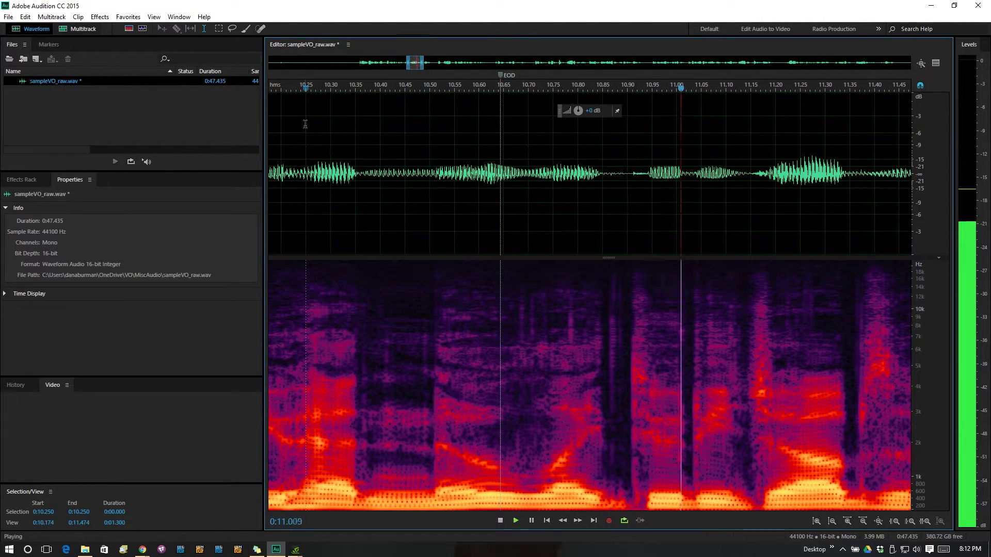
key("space")
left_click(305, 124)
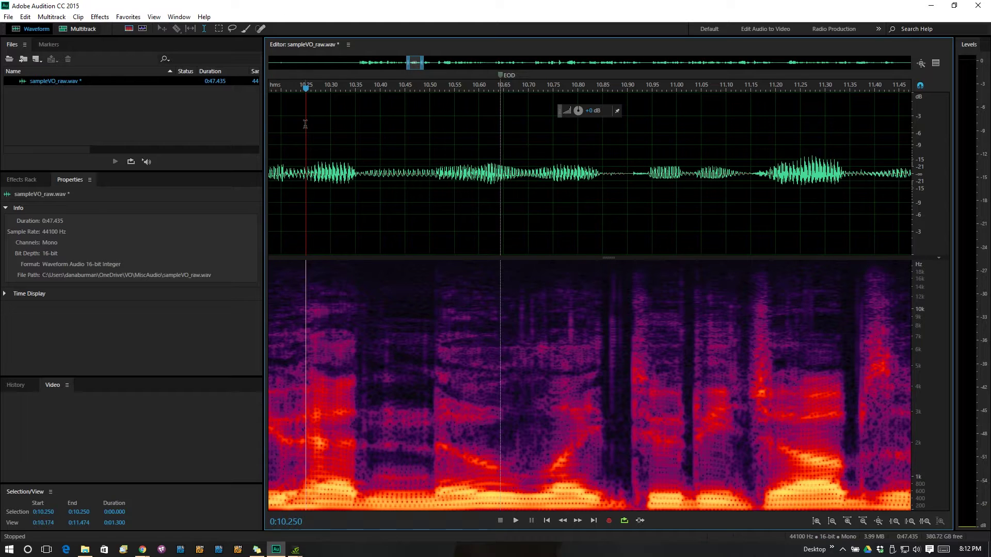
key("space")
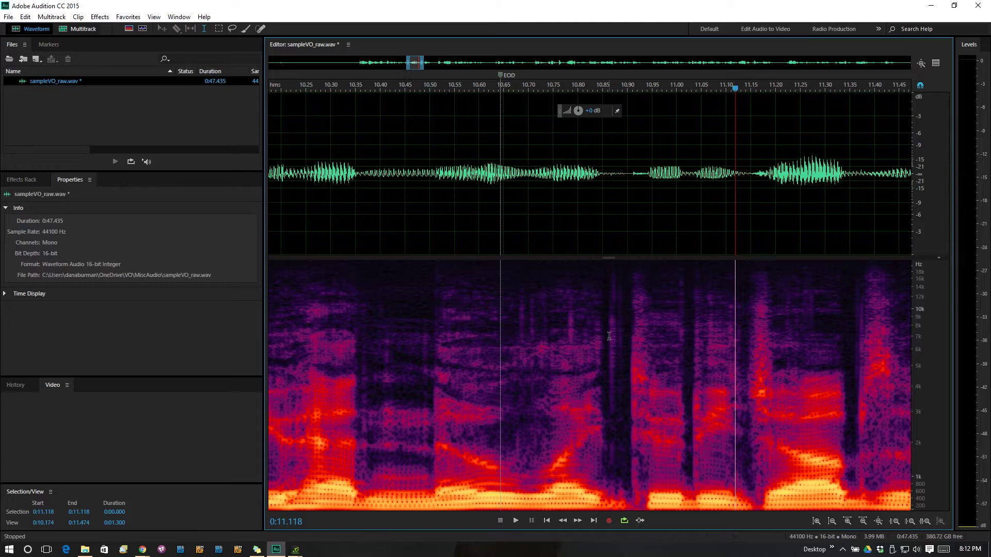
left_click(609, 336)
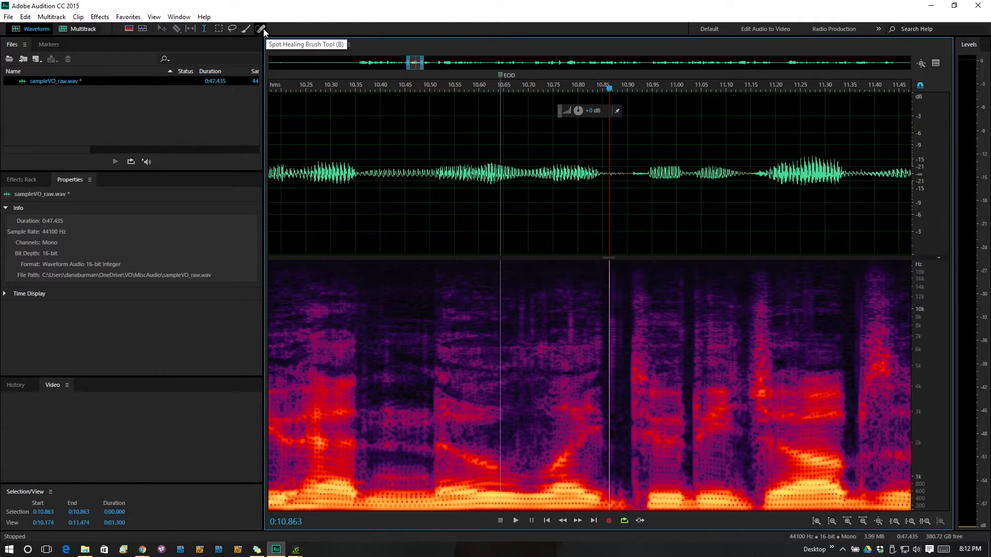
Open the audio diagnostics and choose the DeClicker effect.
left_click(154, 17)
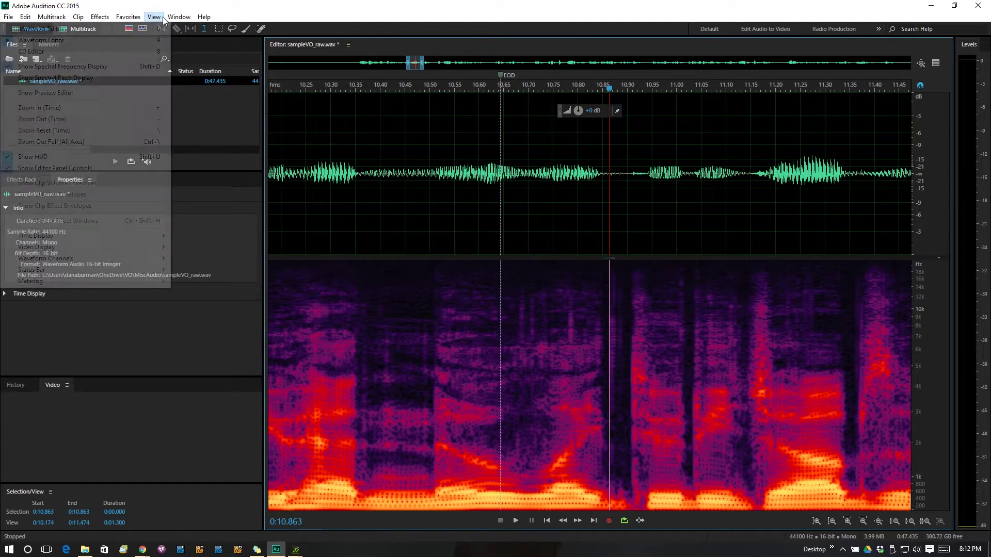
mouse_move(174, 21)
left_click(140, 92)
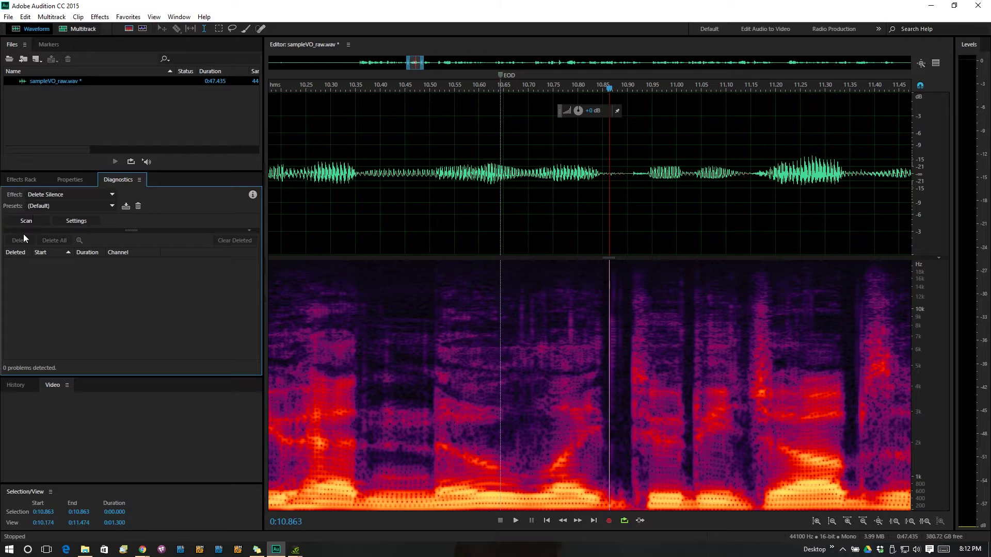
left_click(58, 194)
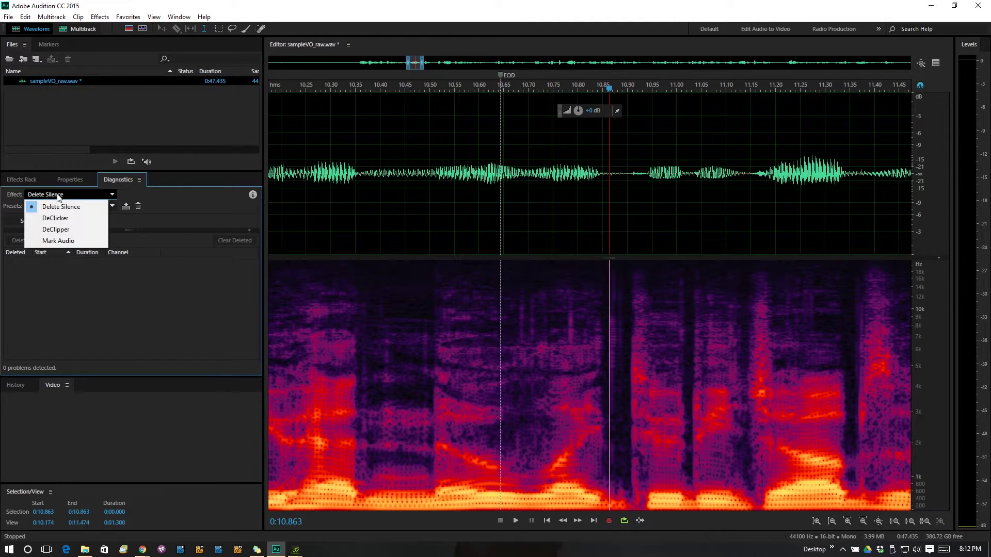
left_click(60, 219)
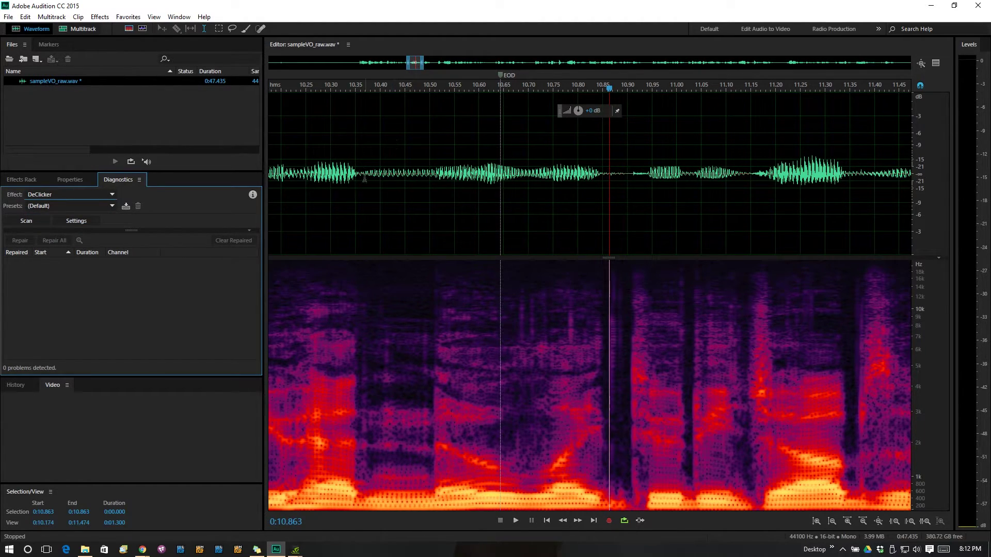
Scan the range from 0:10.350 to 0:10.900 for clicks and repair all detected ones.
left_click_drag(356, 169, 625, 150)
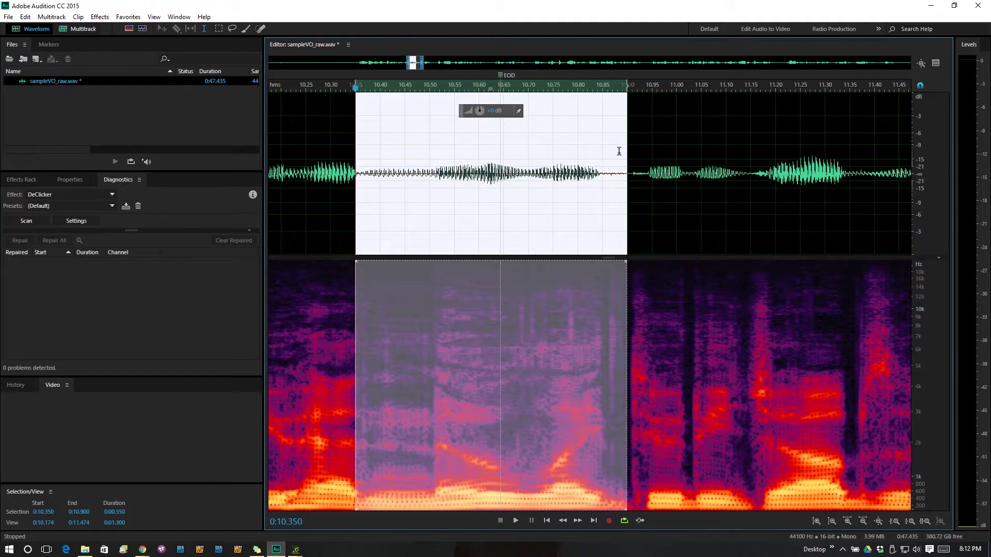
left_click(29, 220)
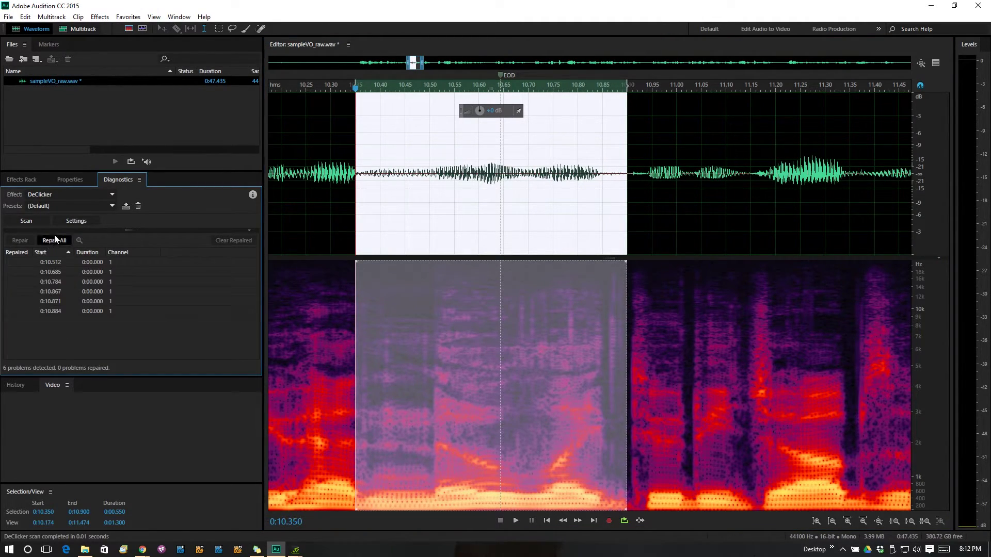
left_click(58, 242)
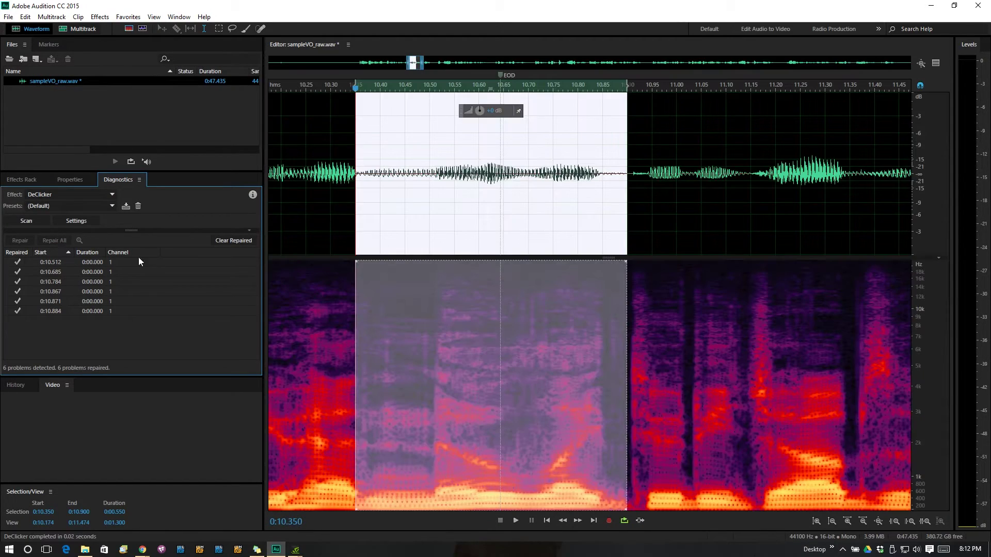
Play the declicked passage twice from 0:10.261 and undo the click repair, keeping the room tone pasted at 0:19.170.
left_click(662, 216)
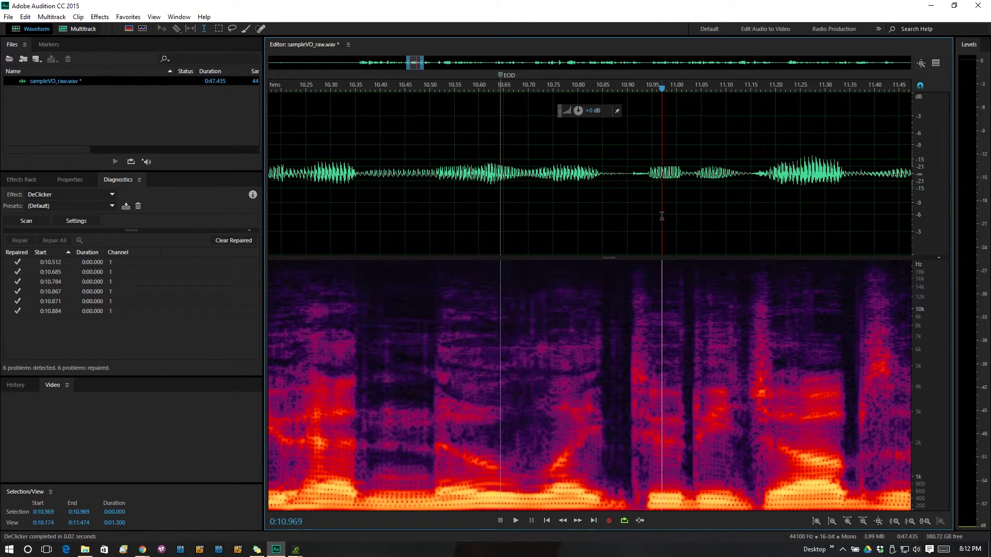
left_click(311, 198)
key("space")
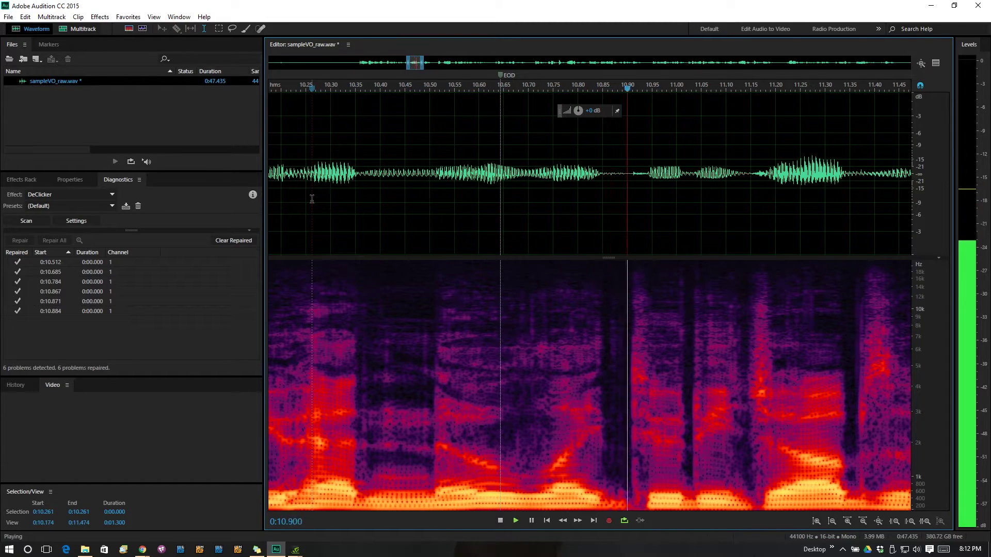
key("space")
left_click(312, 199)
key("space")
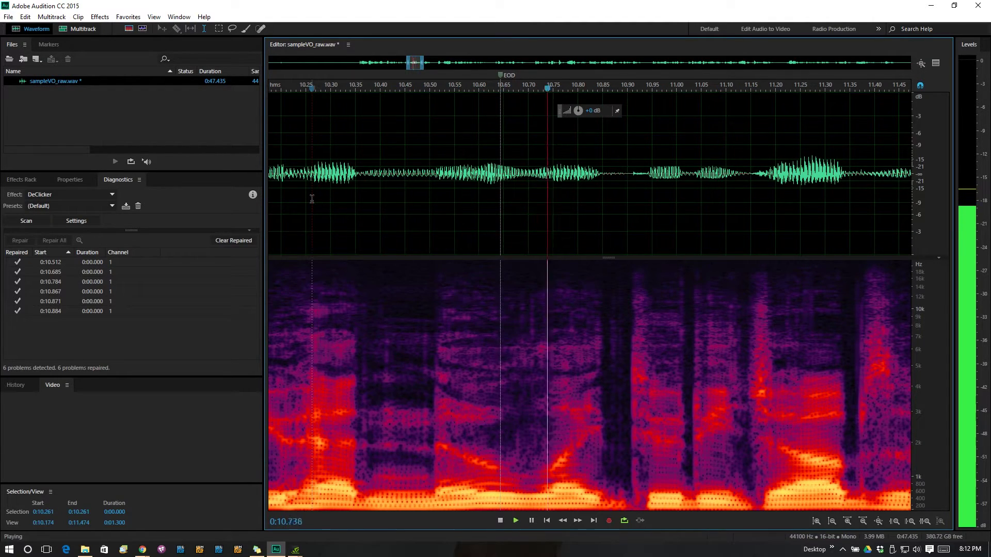
key("space")
key("ctrl+z")
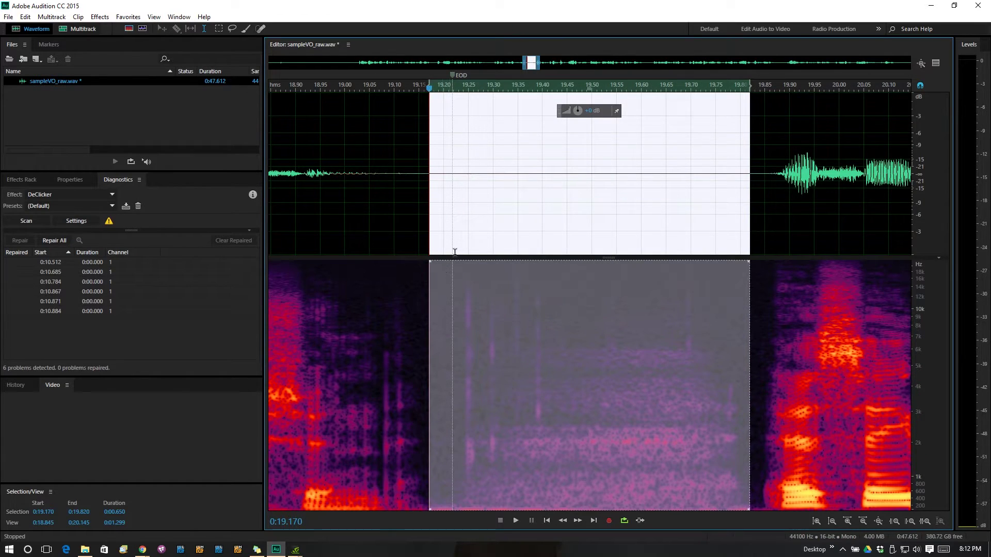
key("ctrl+z")
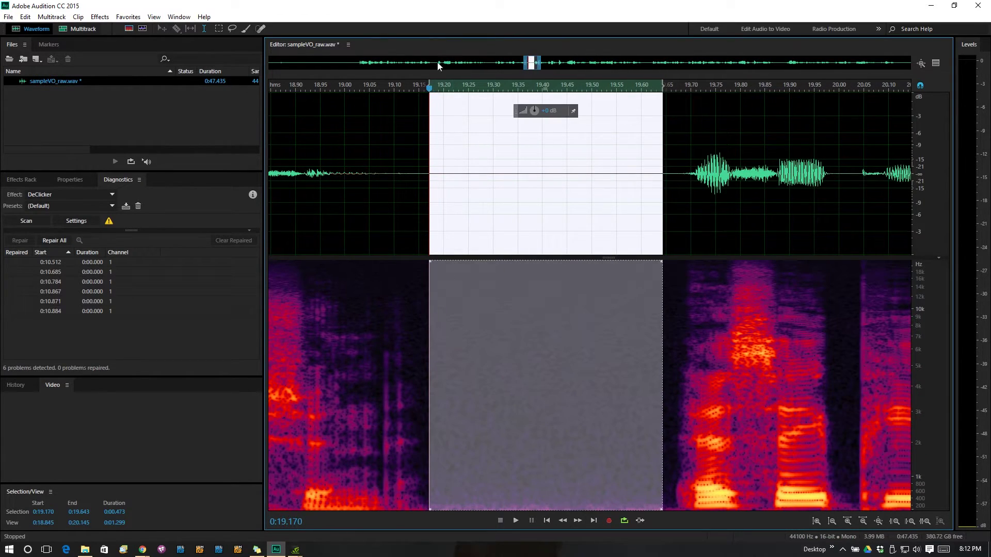
Return to the clicked phrase and play it from 0:10.383.
left_click_drag(463, 61, 411, 63)
left_click(410, 181)
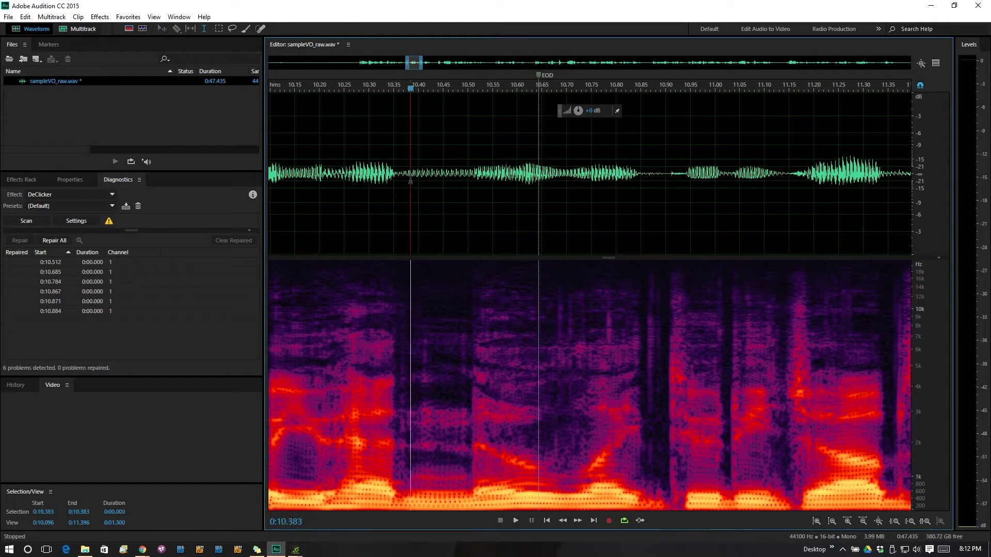
key("space")
key("space")
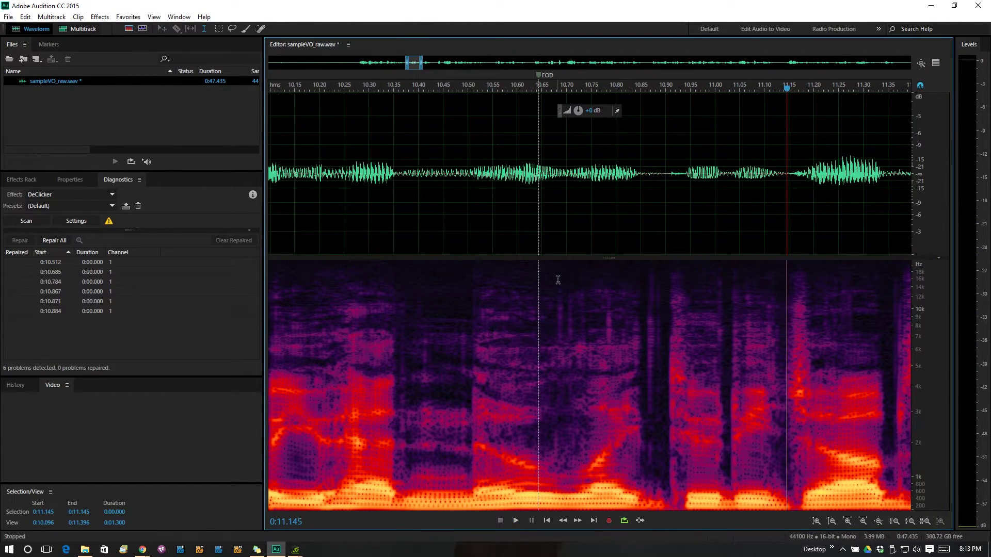
Choose the Spot Healing Brush, reduce its size and heal the high-frequency click streaks near 0:10.70 in the spectral display.
left_click(260, 30)
scroll(551, 191, "up", 2)
scroll(551, 191, "down", 2)
scroll(551, 191, "up", 3)
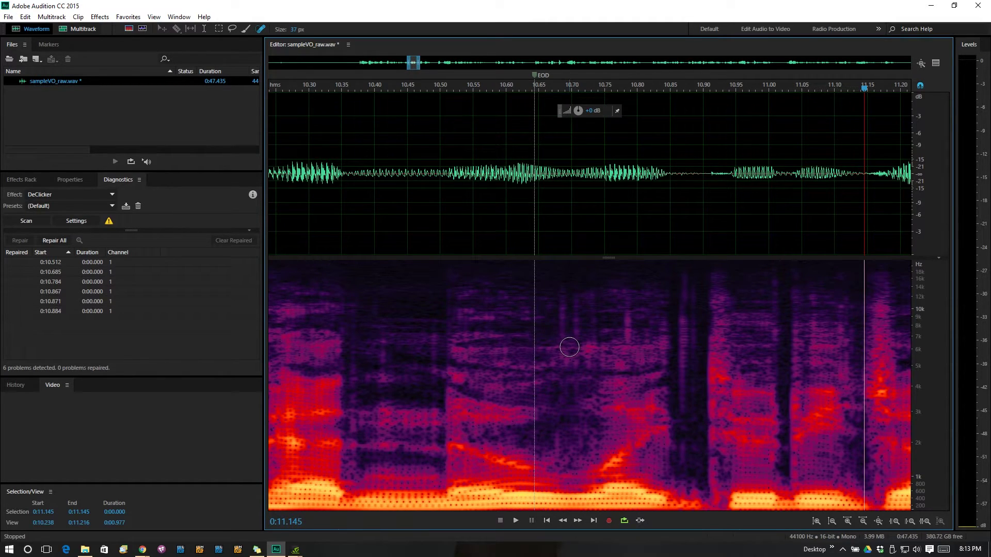
key("bracketleft")
key("bracketleft")
key("bracketleft")
key("bracketleft")
key("bracketleft")
mouse_move(564, 283)
left_mouse_down()
mouse_move(563, 332)
mouse_move(575, 301)
mouse_move(577, 334)
left_mouse_up()
Set the healing brush to 25 px and heal the vertical click streak near 0:10.79.
key("bracketleft")
key("bracketleft")
key("bracketleft")
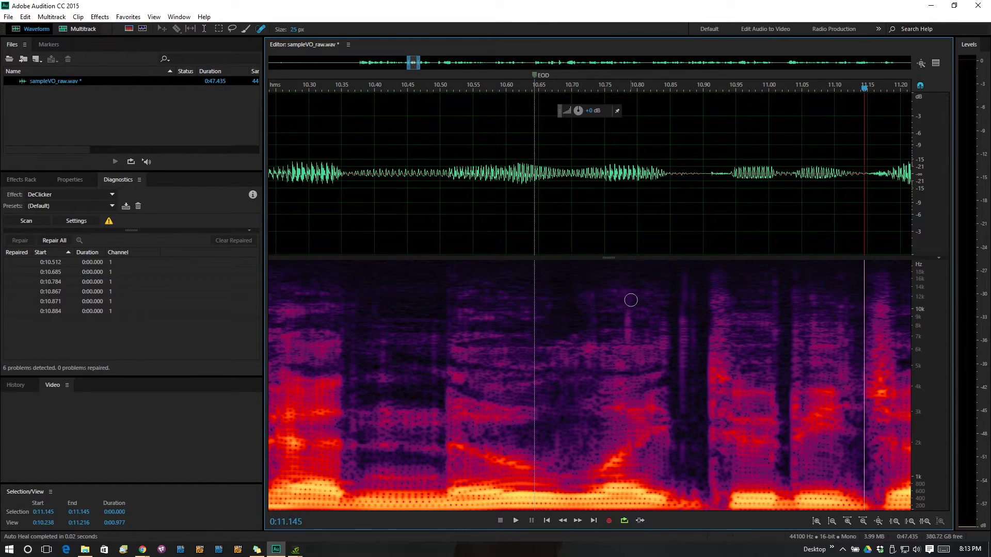
mouse_move(627, 293)
left_mouse_down()
mouse_move(629, 342)
mouse_move(629, 315)
left_mouse_up()
Heal the faint click traces between about 0:10.36 and 0:10.50 in the spectral display.
mouse_move(378, 345)
left_mouse_down()
mouse_move(377, 370)
mouse_move(355, 347)
mouse_move(354, 374)
left_mouse_up()
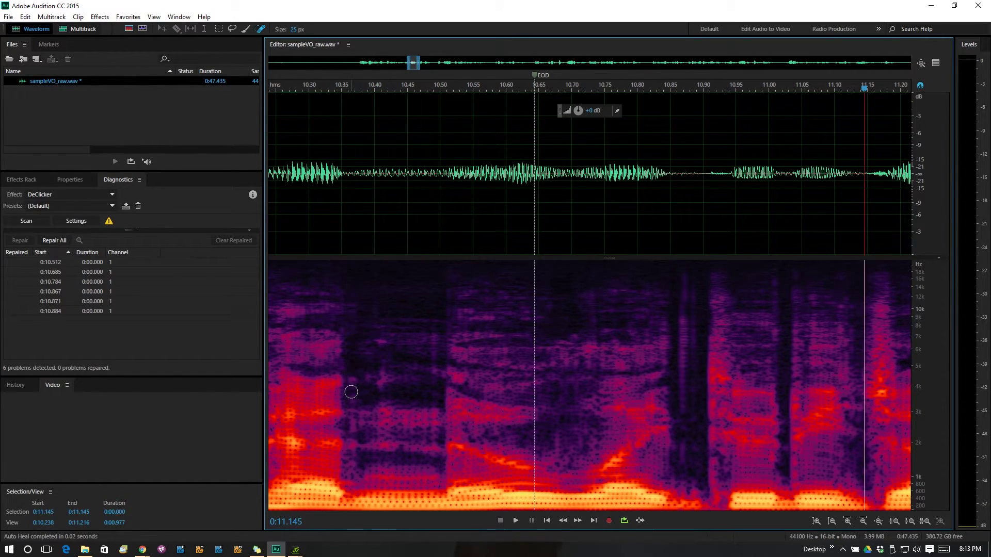
left_click_drag(352, 408, 351, 381)
left_click_drag(362, 428, 355, 427)
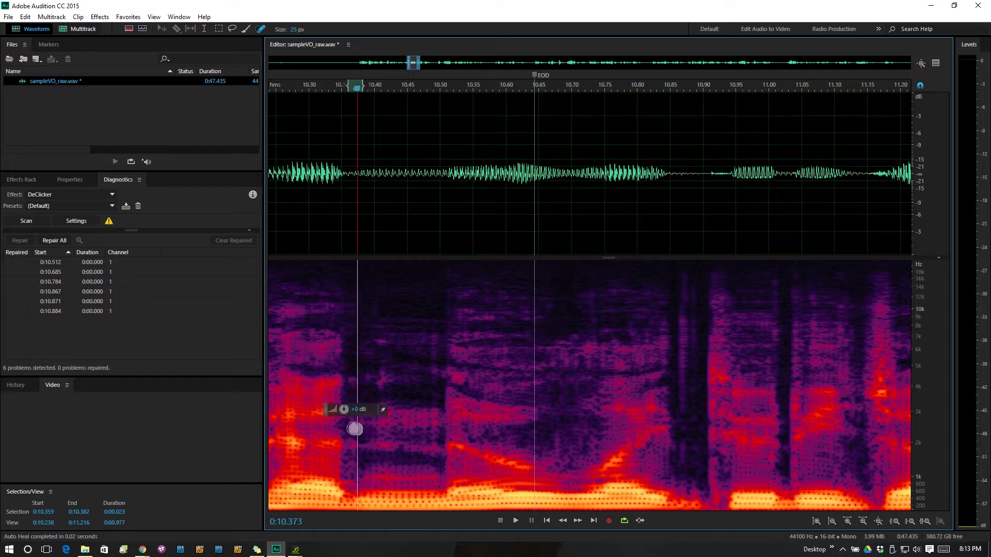
mouse_move(441, 435)
left_mouse_down()
mouse_move(424, 358)
mouse_move(433, 343)
mouse_move(377, 308)
left_mouse_up()
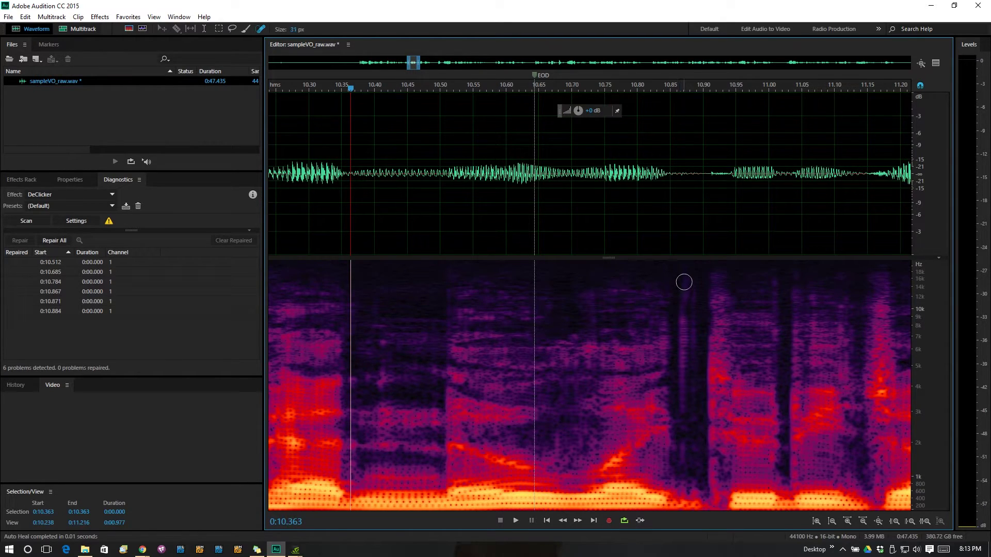
Heal the vertical click streaks in the gap between about 0:10.86 and 0:10.89 with a 31 px brush.
left_click_drag(684, 282, 683, 406)
left_click_drag(693, 280, 696, 356)
left_click(682, 275)
left_click_drag(685, 437, 687, 456)
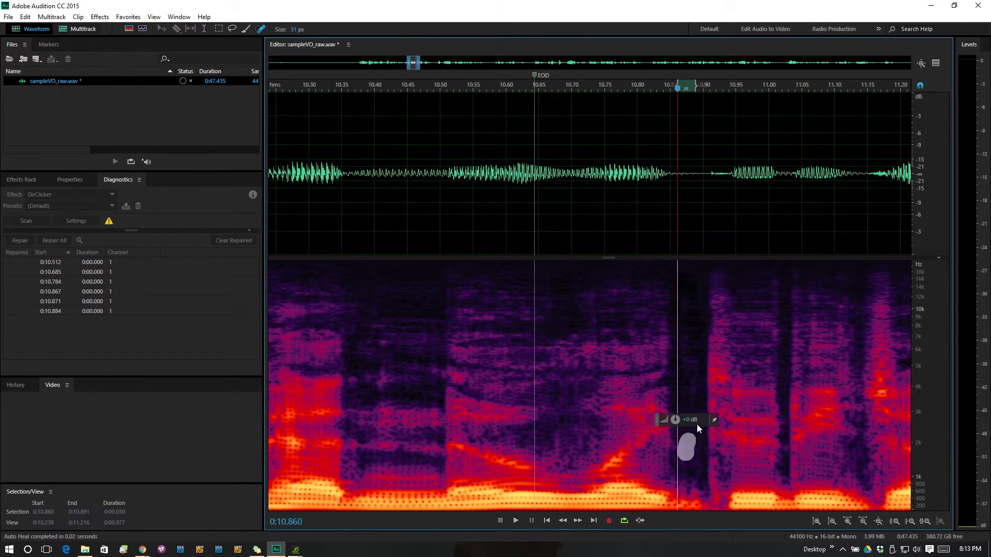
Select the range from 0:10.039 to 0:10.900 and play the healed phrase.
scroll(692, 342, "down", 3)
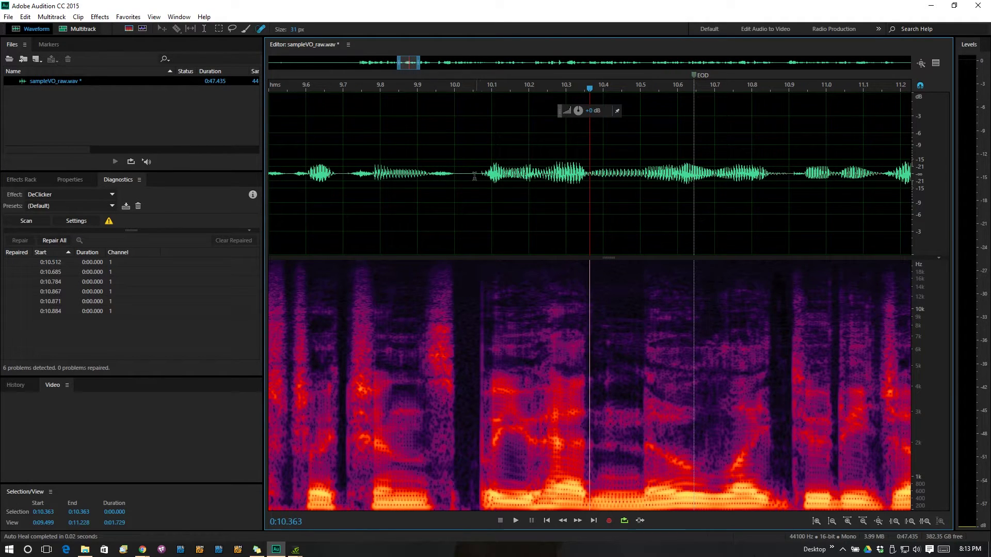
left_click_drag(469, 177, 789, 206)
key("space")
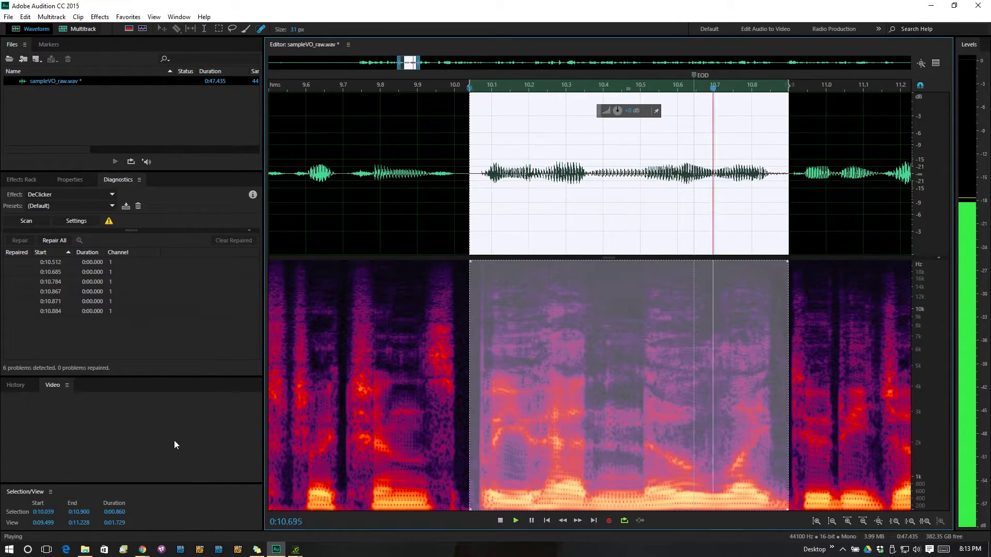
key("space")
Revert the edit history to the first Auto Heal after the pasted audio and play the phrase from 0:10.031.
left_click(10, 388)
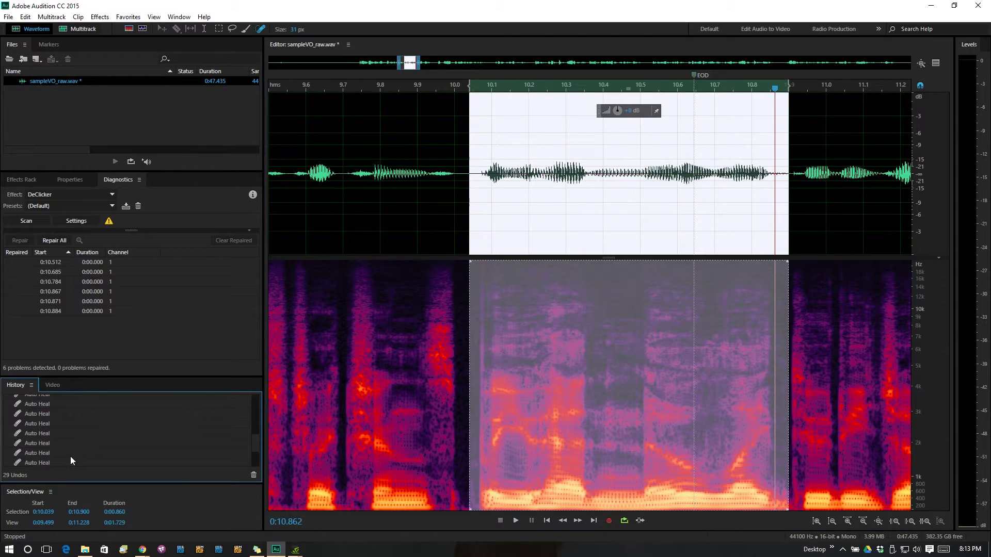
scroll(70, 457, "up", 2)
scroll(70, 456, "down", 1)
left_click(40, 424)
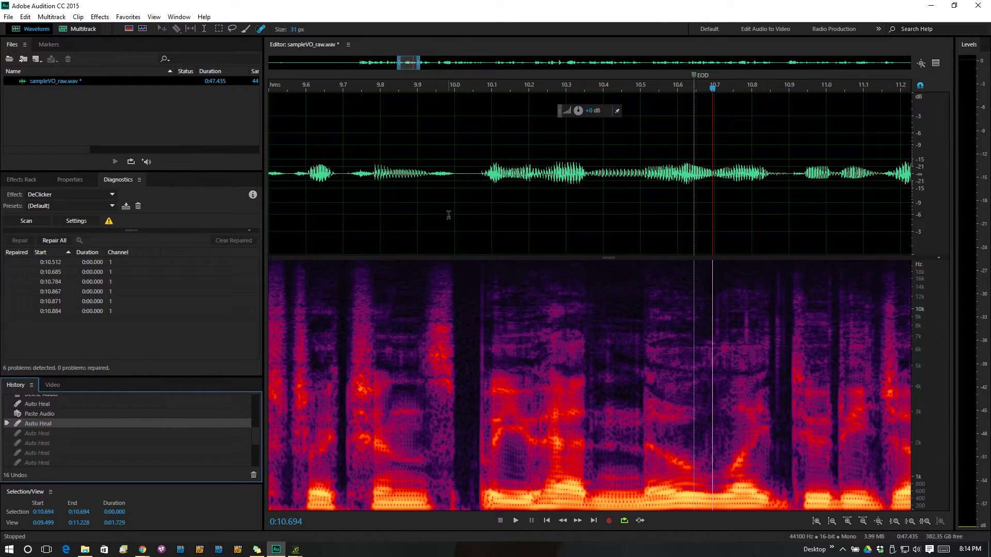
left_click(466, 169)
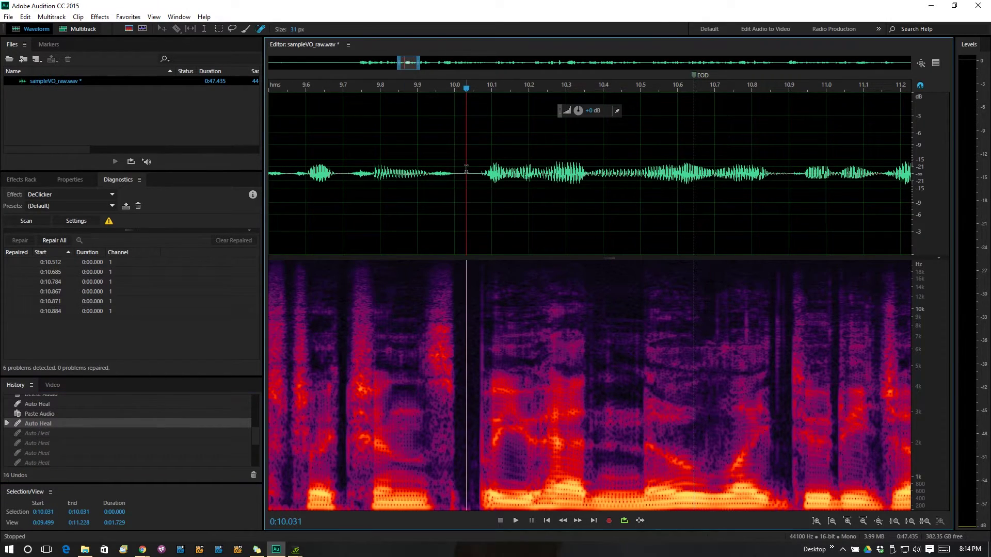
key("space")
key("space")
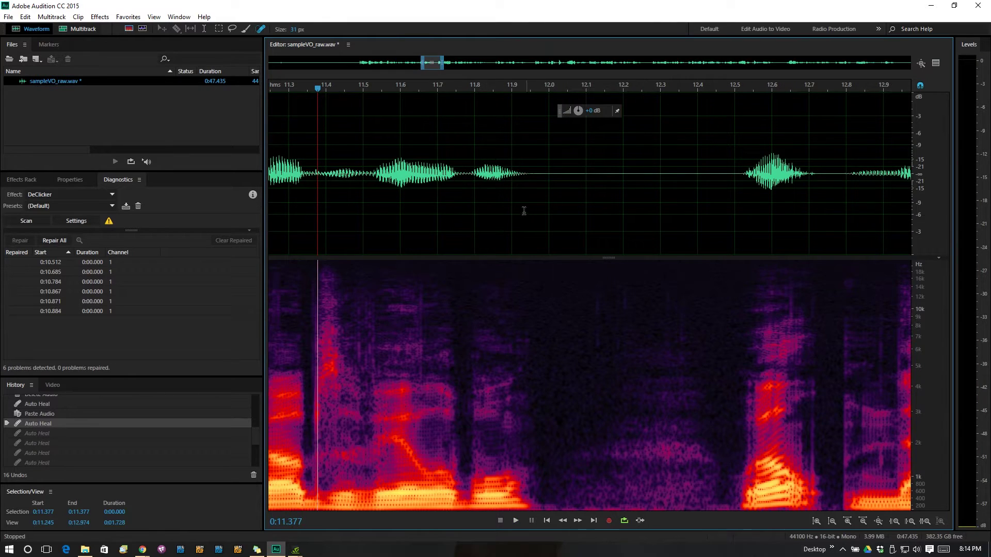
Select the unhealed range from 0:10.500 to 0:10.865 and play it for comparison.
left_click_drag(432, 64, 409, 64)
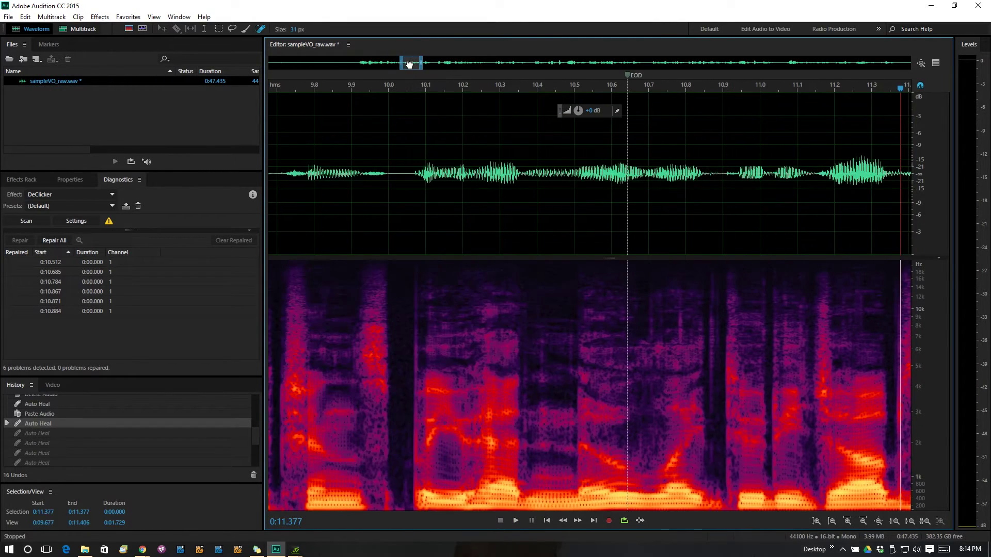
left_click_drag(575, 178, 710, 222)
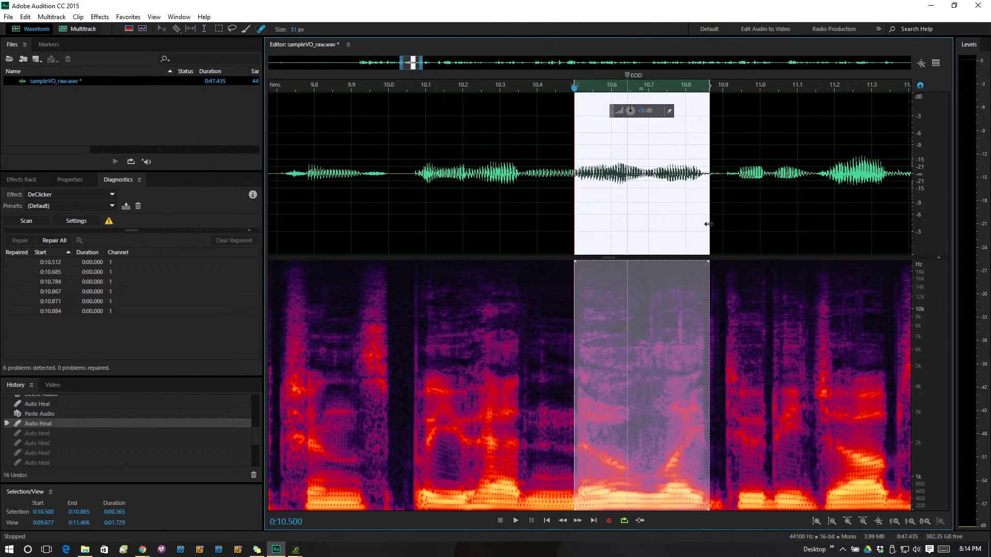
key("space")
key("space")
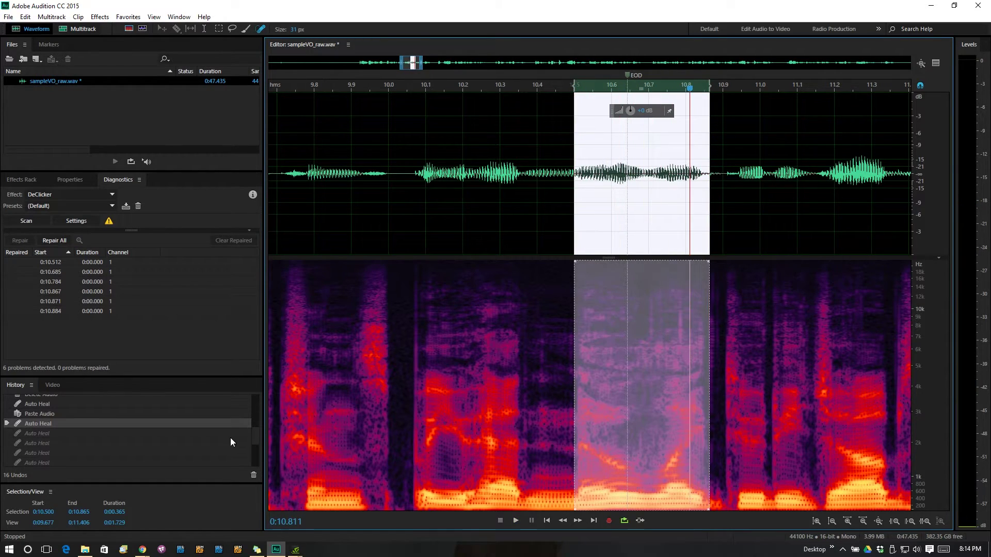
Restore the latest Auto Heal state in the edit history and play the healed phrase from 0:10.363.
left_click_drag(255, 439, 252, 461)
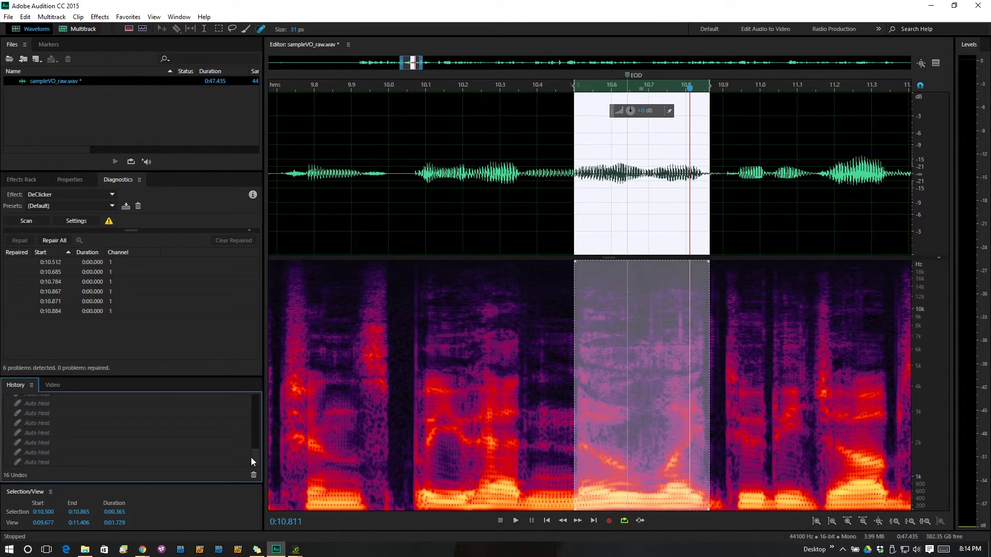
left_click(45, 462)
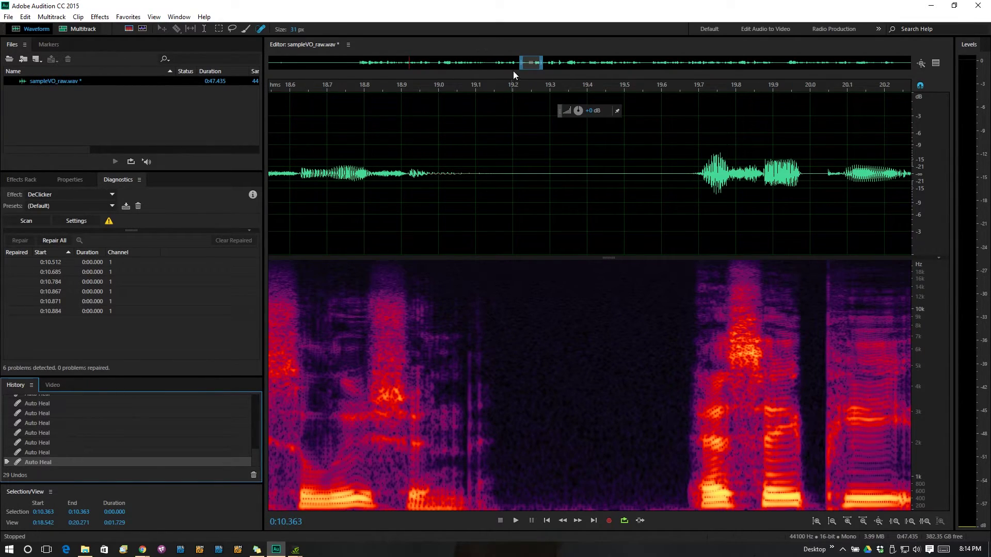
left_click_drag(530, 62, 408, 62)
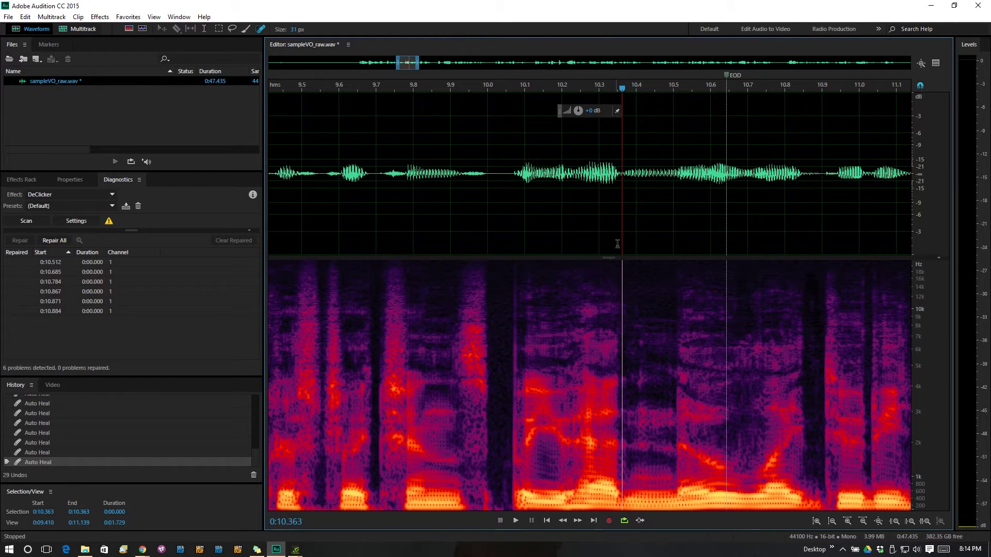
key("space")
key("space")
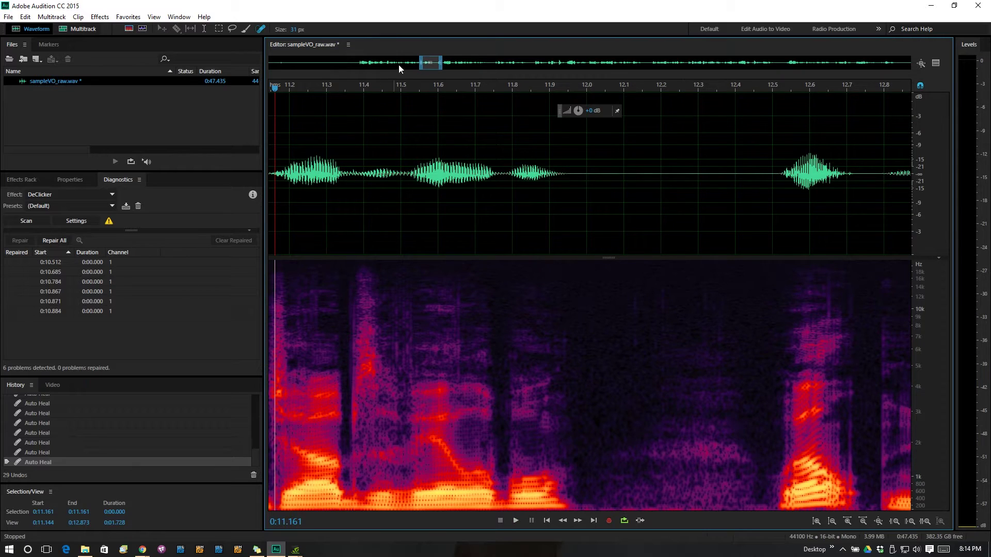
Go back to the healed phrase and play it from 0:10.432.
left_click_drag(432, 62, 411, 64)
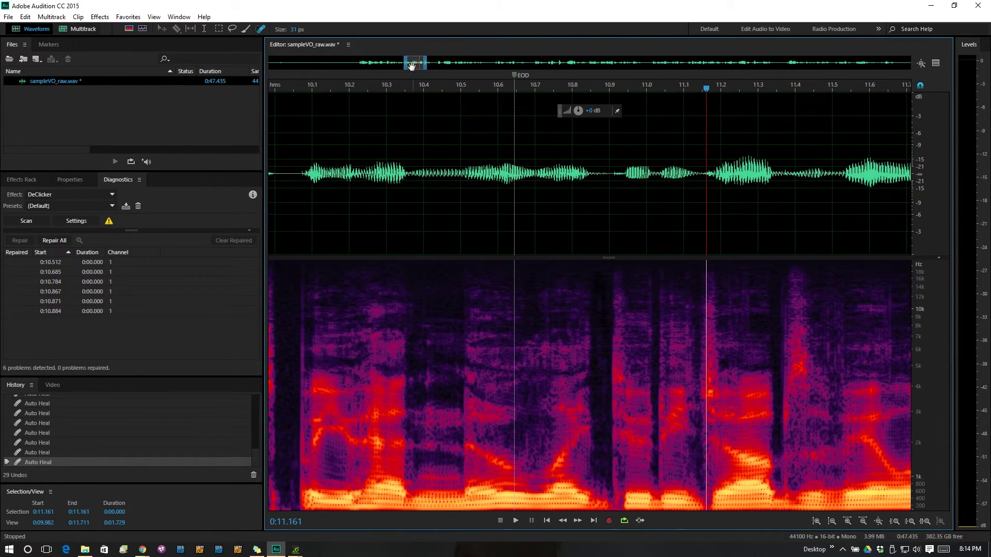
left_click(433, 150)
key("space")
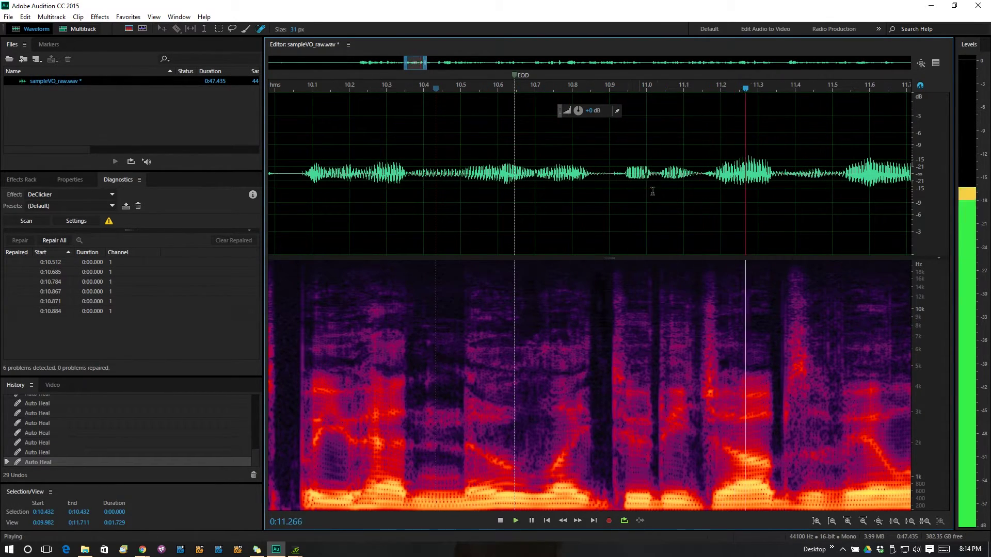
key("space")
Focus on the range from 0:10.900 to 0:11.140 and heal the high-frequency click streaks near 0:11.01 and 0:11.04.
left_click_drag(609, 181, 699, 186)
scroll(713, 246, "up", 4)
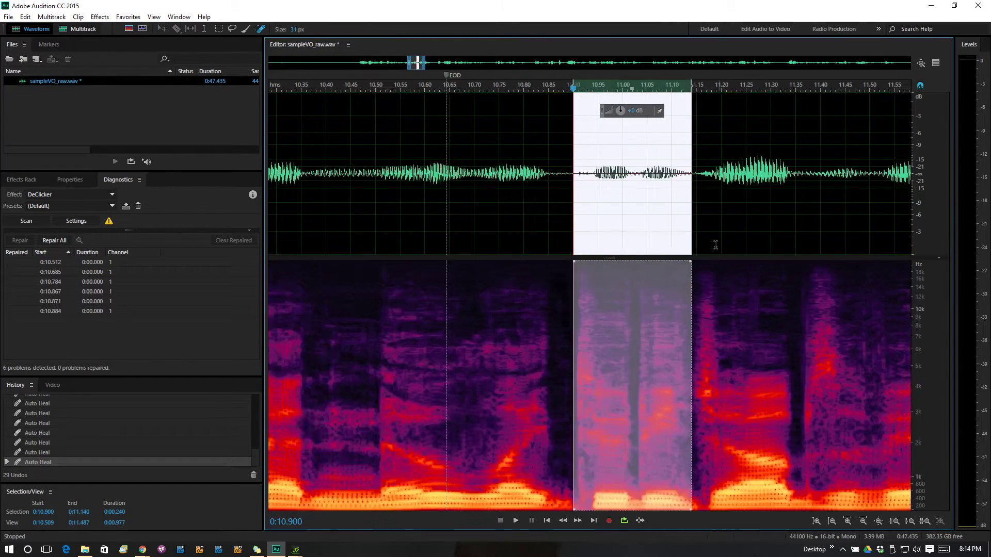
scroll(592, 290, "up", 2)
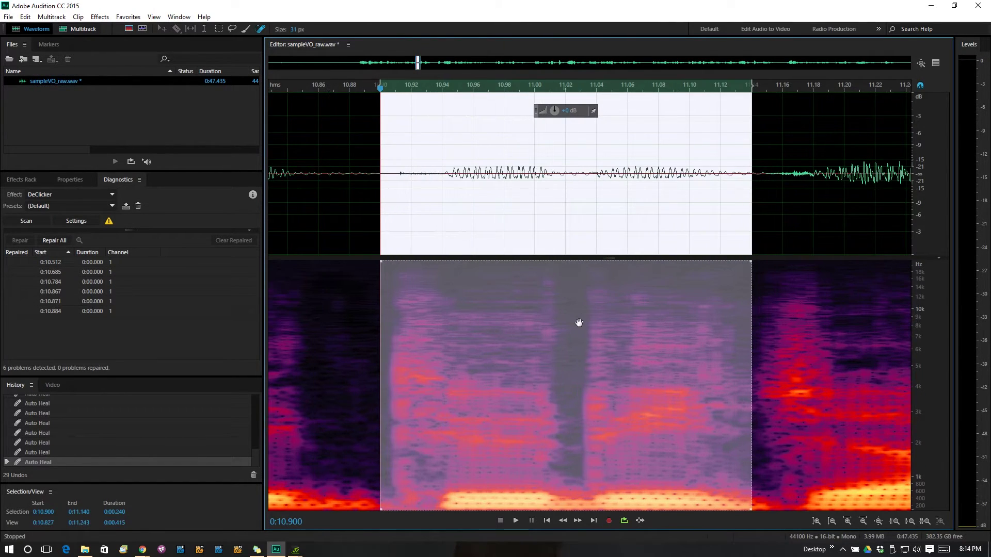
left_click(453, 157)
left_click_drag(543, 272, 551, 309)
left_click_drag(593, 268, 594, 359)
Enlarge the healing brush to 43 px and heal the remaining click traces between about 0:11.03 and 0:11.11.
key("bracketright")
key("bracketright")
key("bracketright")
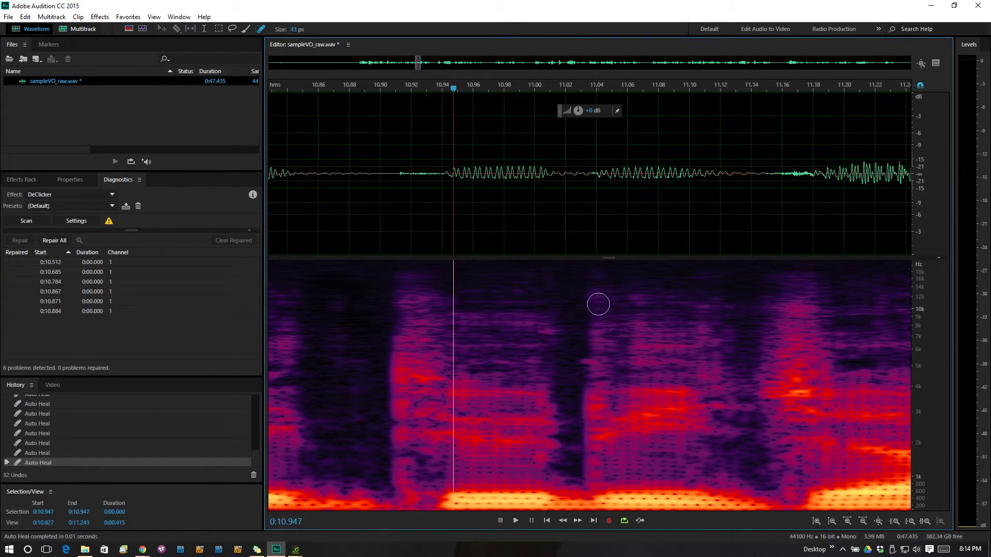
left_click_drag(597, 301, 591, 358)
left_click_drag(706, 291, 714, 346)
left_click_drag(701, 330, 704, 347)
left_click_drag(639, 293, 638, 338)
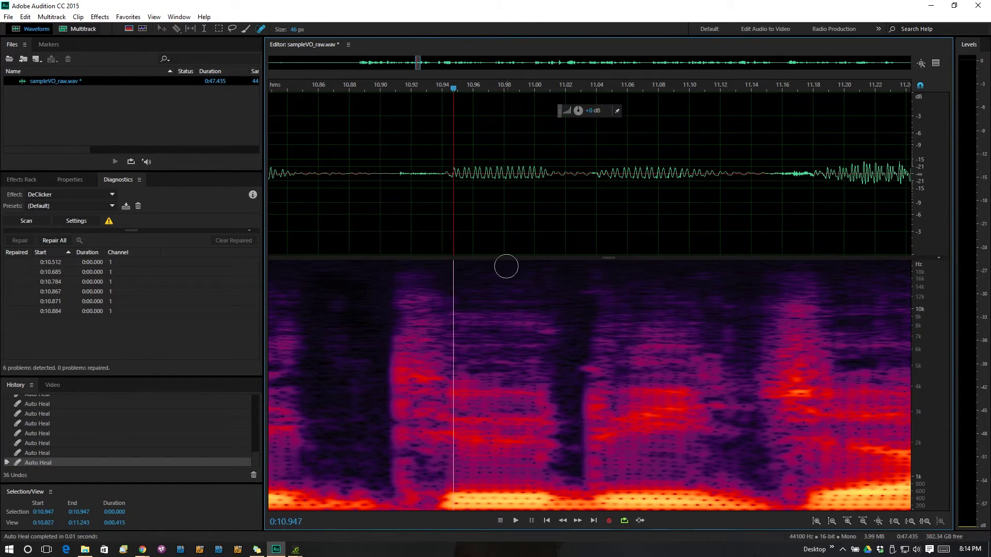
left_click_drag(593, 464, 578, 397)
Play the repaired passage from 0:10.582 through the following phrase.
left_click(373, 163)
scroll(374, 163, "down", 5)
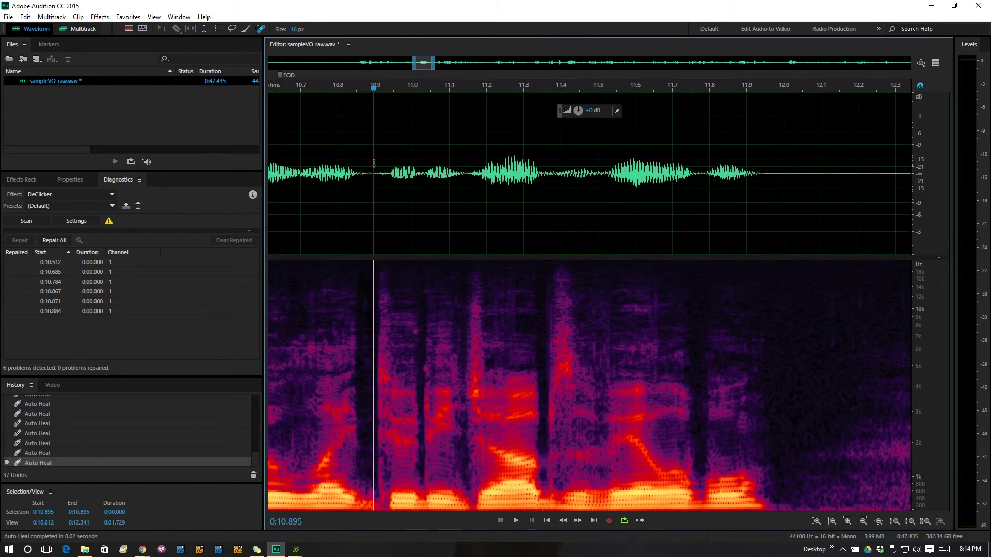
left_click(325, 90)
key("space")
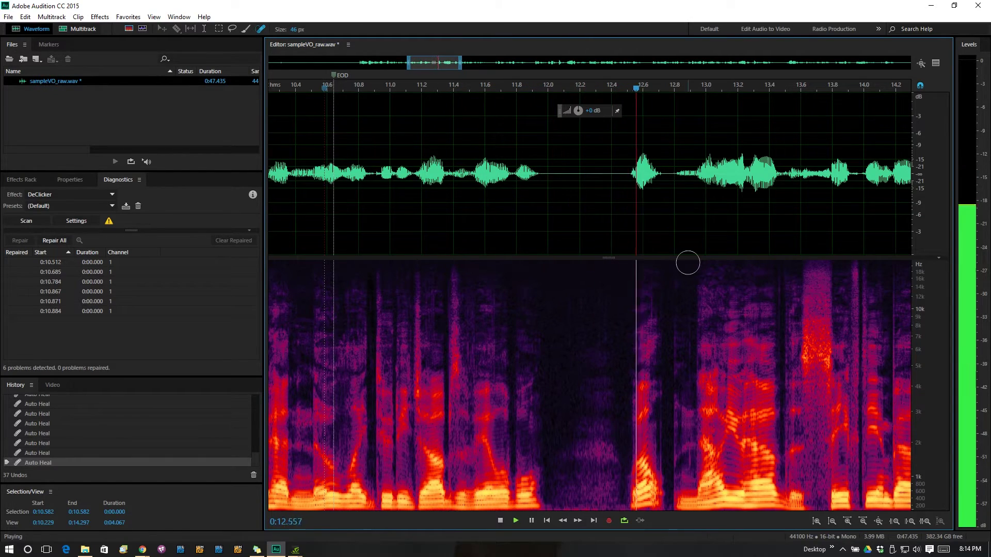
key("space")
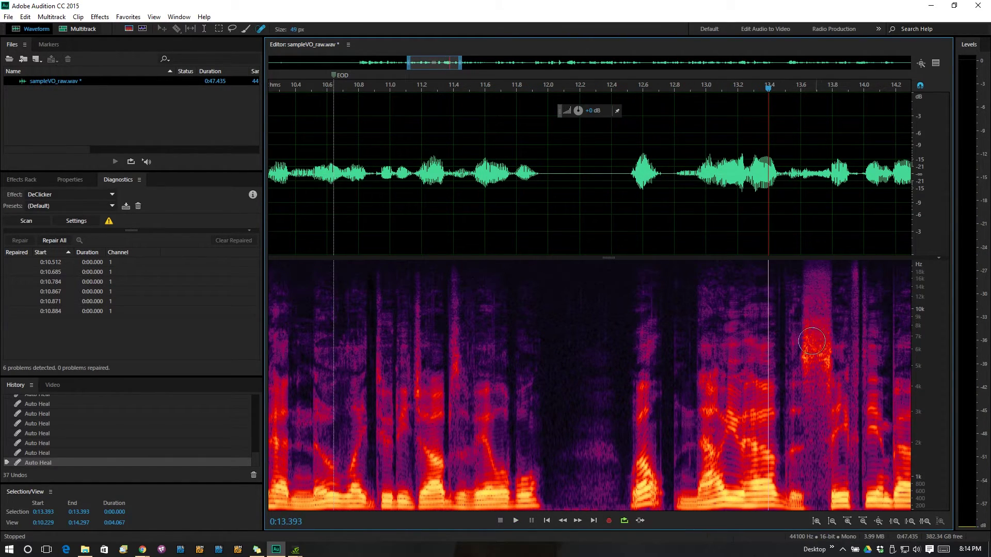
Enlarge the healing brush to 77 px and heal over the bright sibilant block between about 0:13.6 and 0:13.8.
key("bracketright")
key("bracketright")
key("bracketright")
key("space")
mouse_move(806, 308)
left_mouse_down()
mouse_move(807, 385)
mouse_move(822, 307)
mouse_move(810, 398)
left_mouse_up()
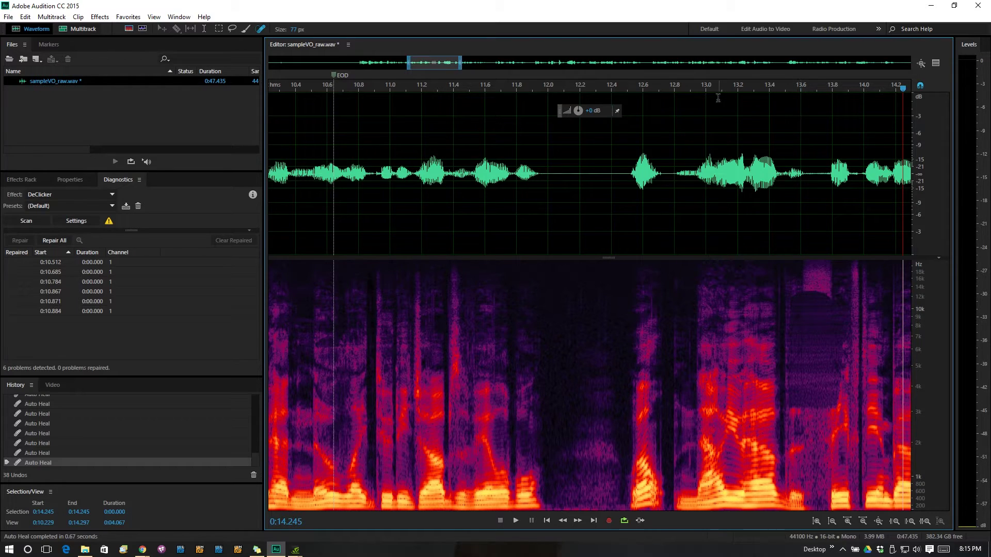
Play the healed sibilant twice, from about 0:13.0 and from 0:12.774.
left_click(708, 88)
key("space")
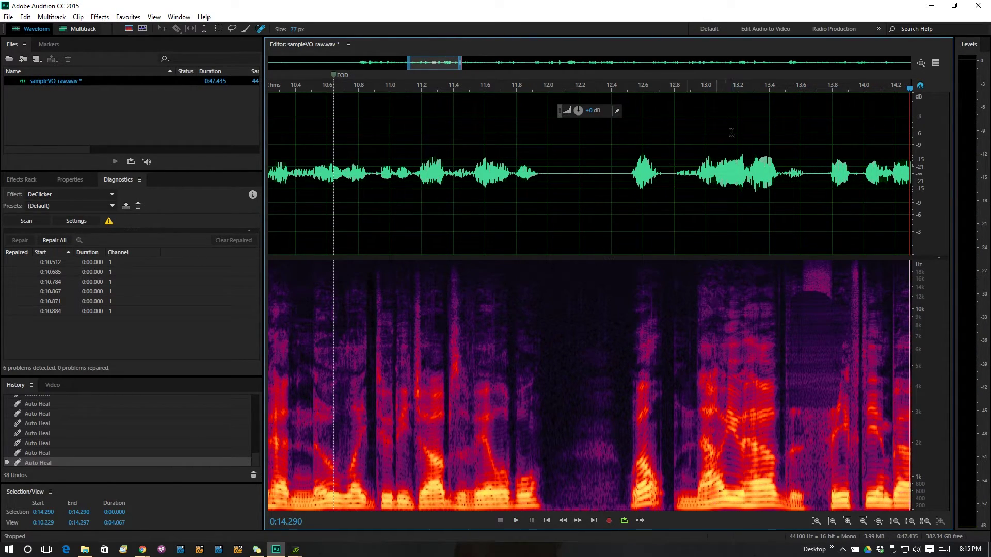
left_click(671, 89)
key("space")
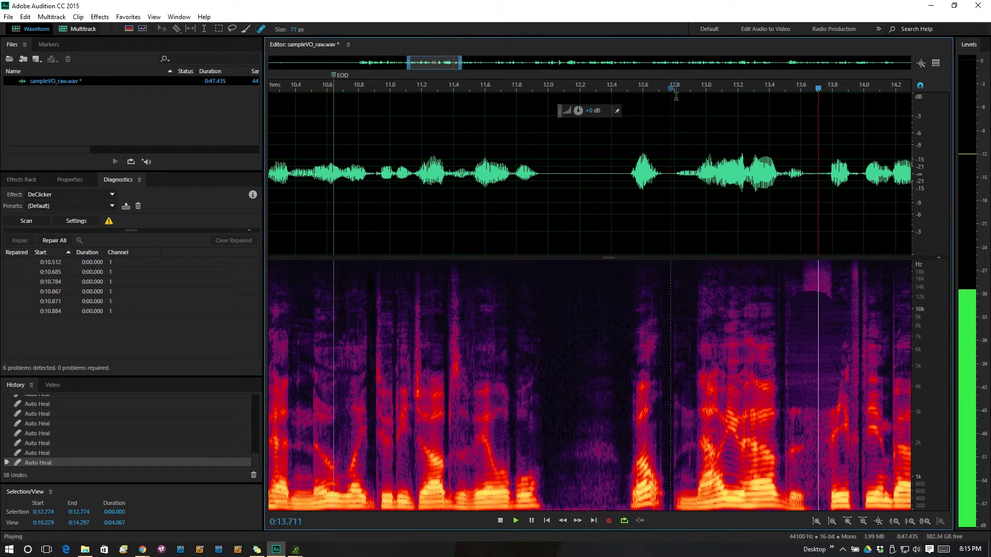
key("space")
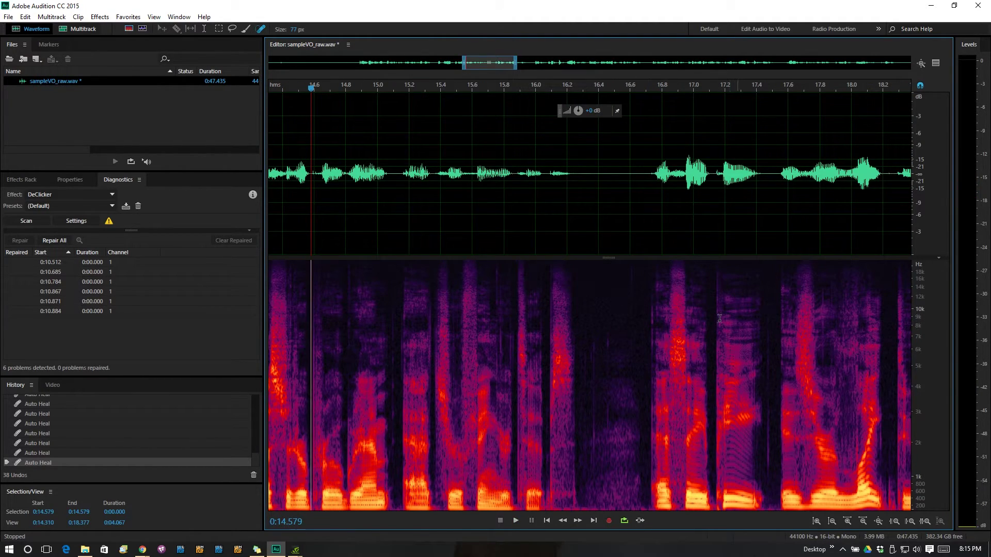
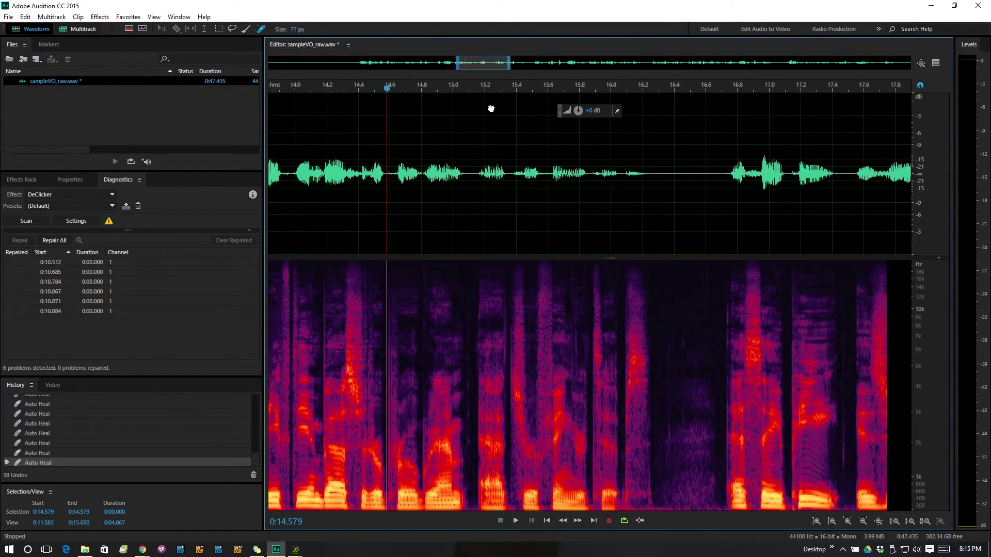
Slightly lower the volume of the loud peak between 0:21.473 and 0:21.490, and play the result from 0:21.455.
left_click(560, 63)
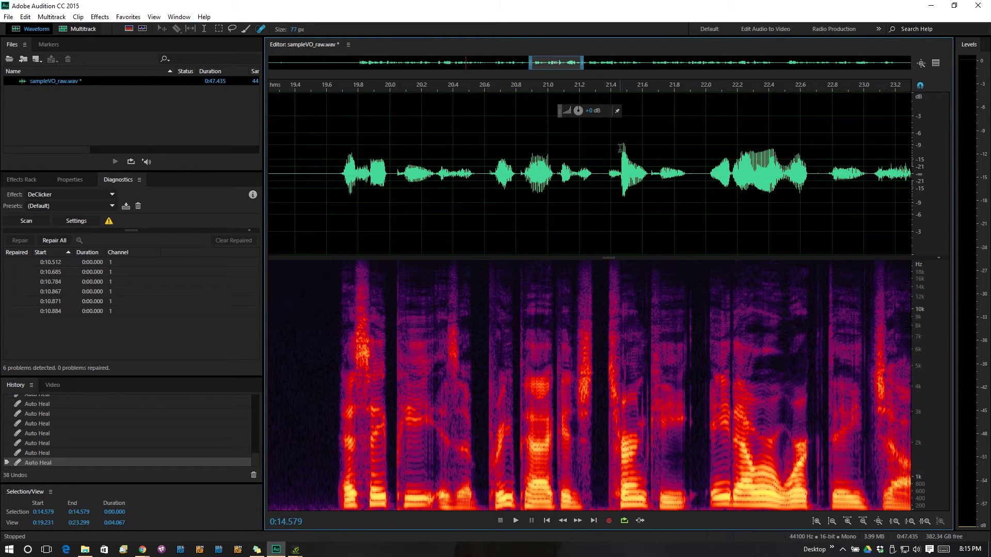
scroll(625, 149, "up", 10)
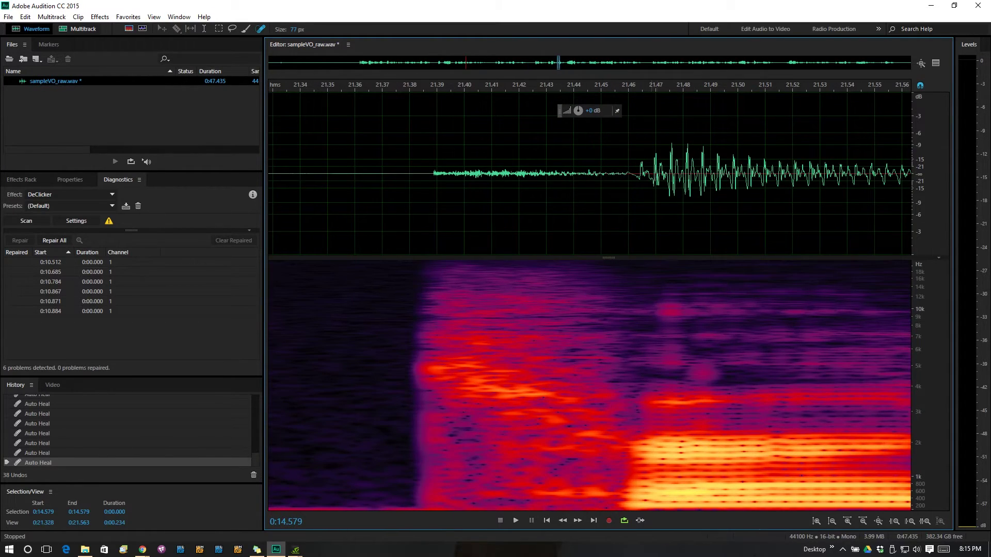
left_click_drag(666, 164, 711, 163)
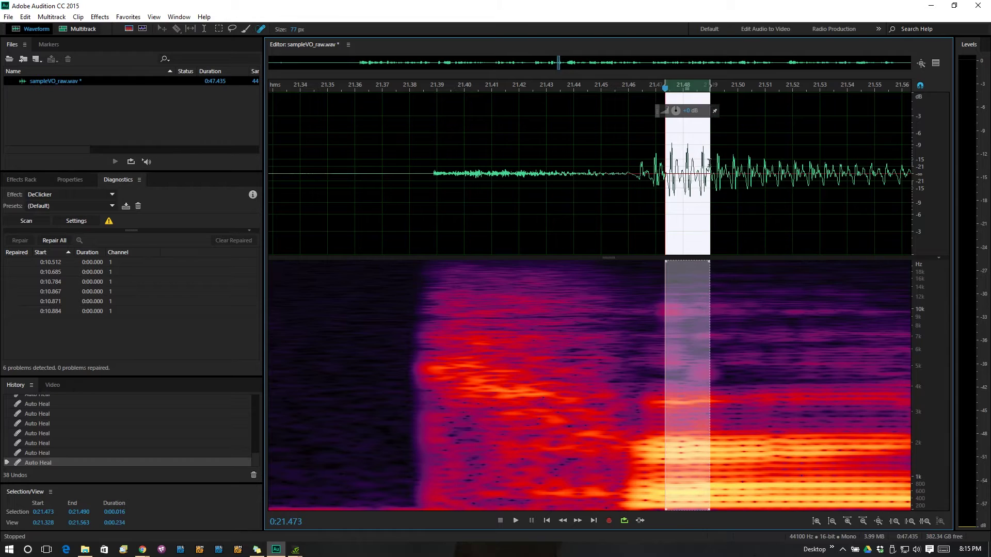
left_click_drag(676, 111, 686, 111)
left_click(617, 143)
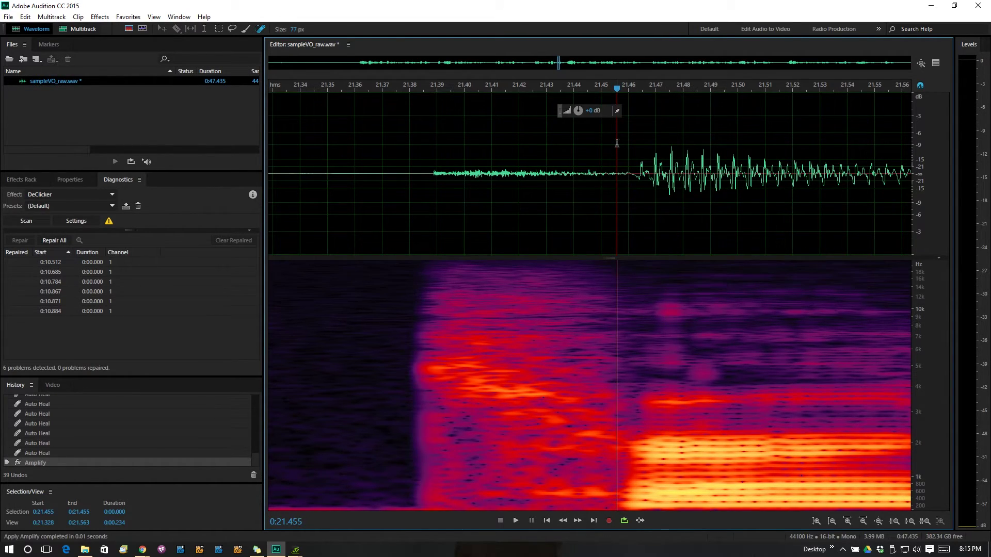
key("space")
key("space")
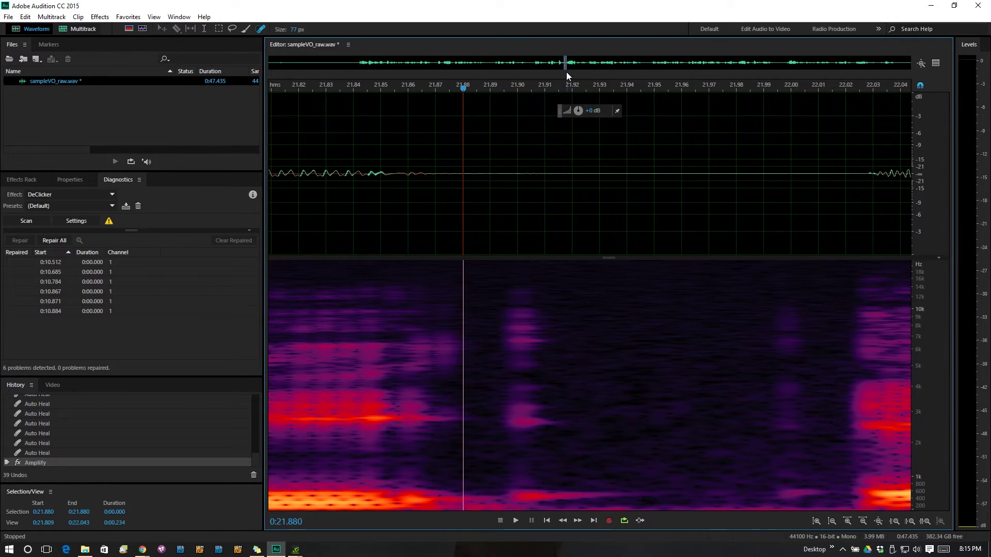
Try normalizing the whole recording to -3 dB, and undo the normalization.
scroll(553, 67, "down", 10)
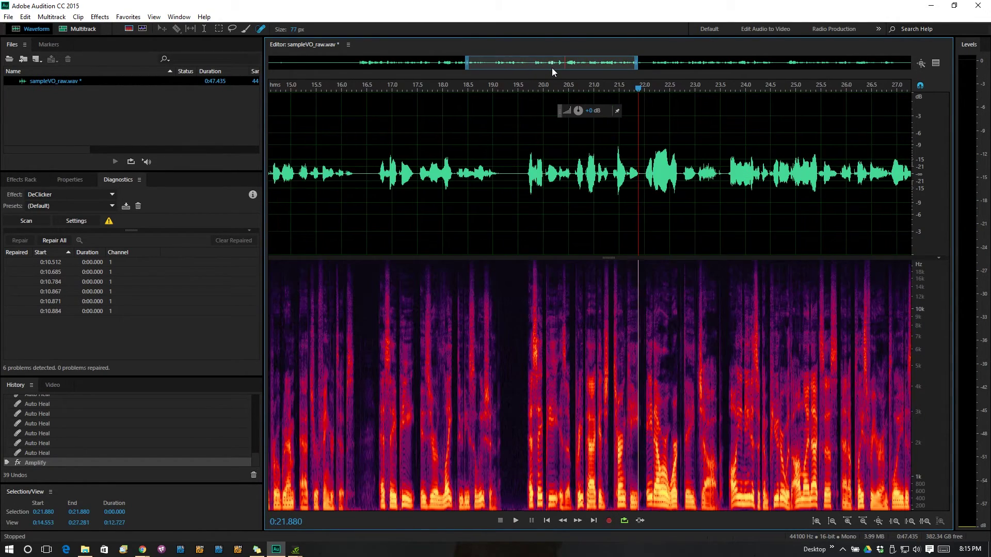
left_click(600, 210)
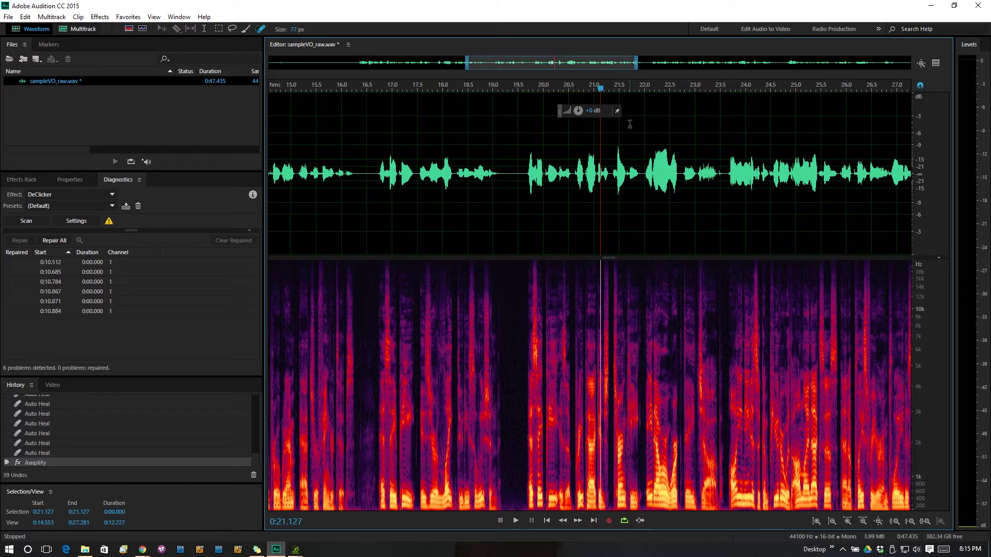
left_click(104, 17)
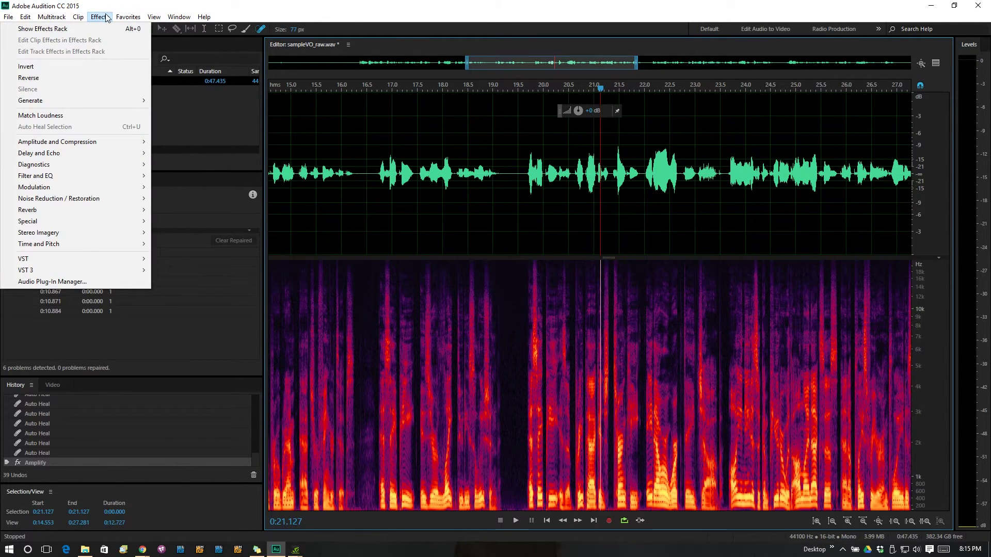
mouse_move(128, 17)
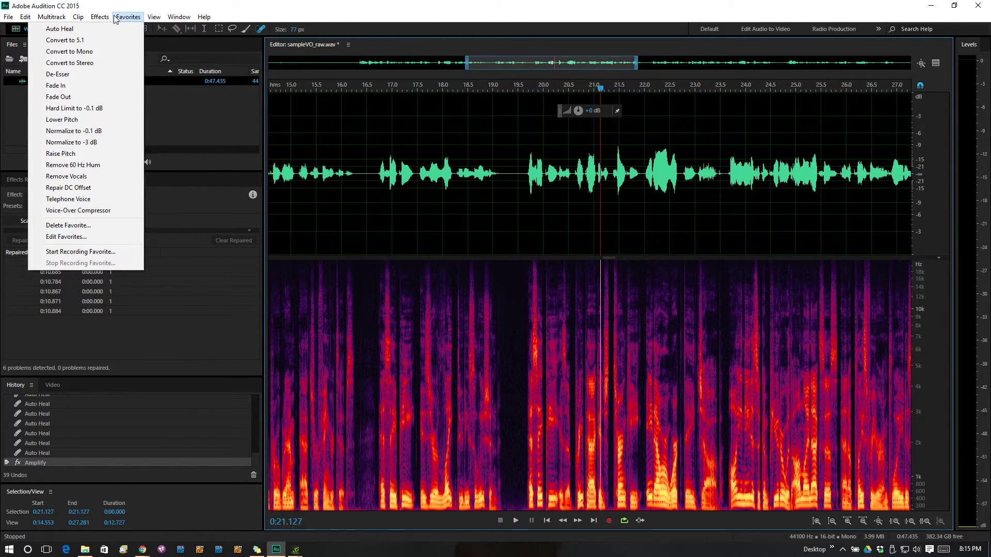
left_click(100, 143)
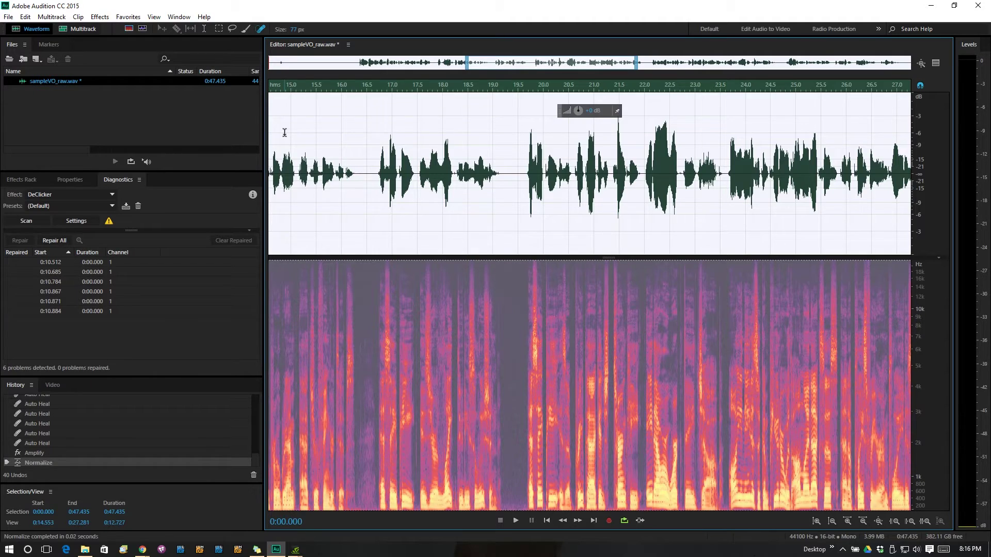
key("ctrl+z")
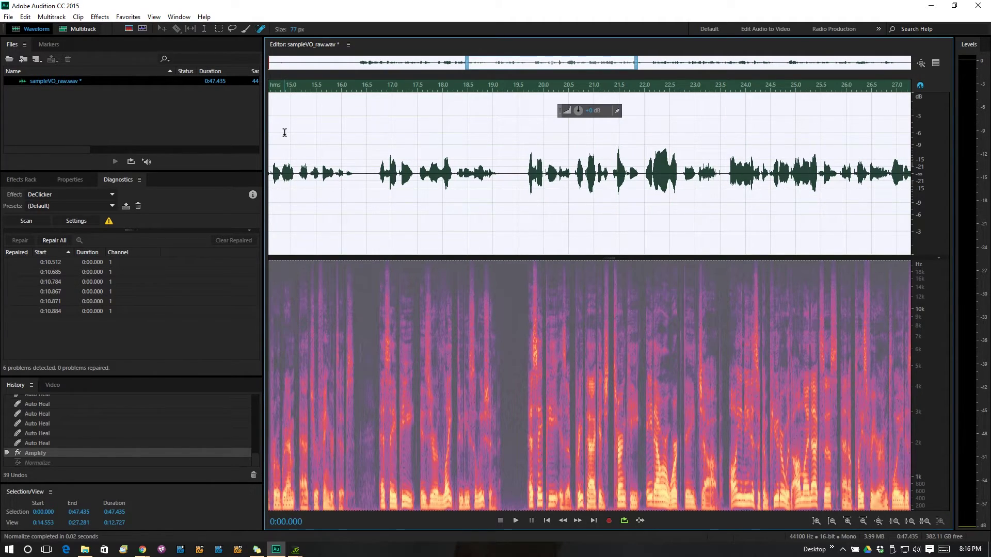
Apply the Multiband Compressor with the Broadcast preset to the whole recording.
left_click(117, 18)
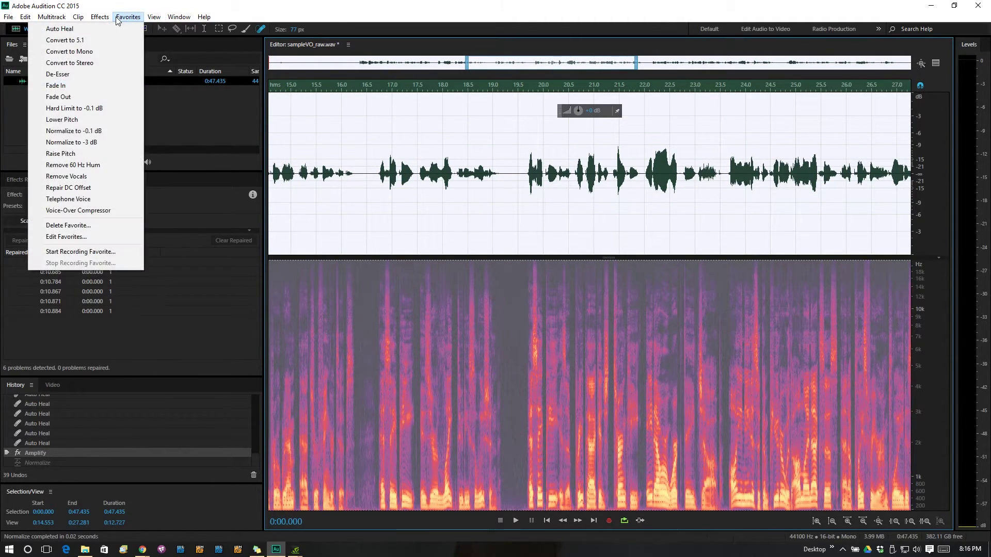
mouse_move(99, 17)
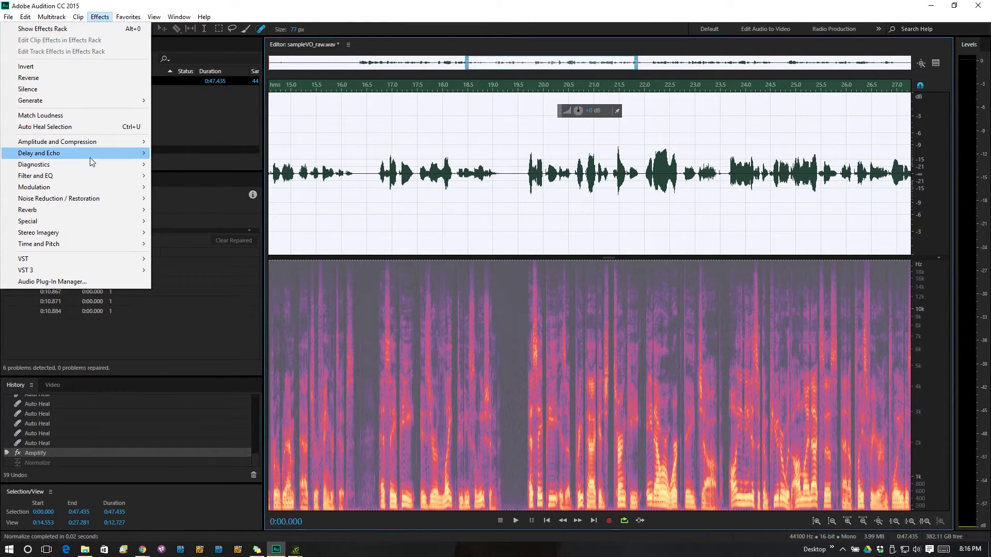
mouse_move(103, 144)
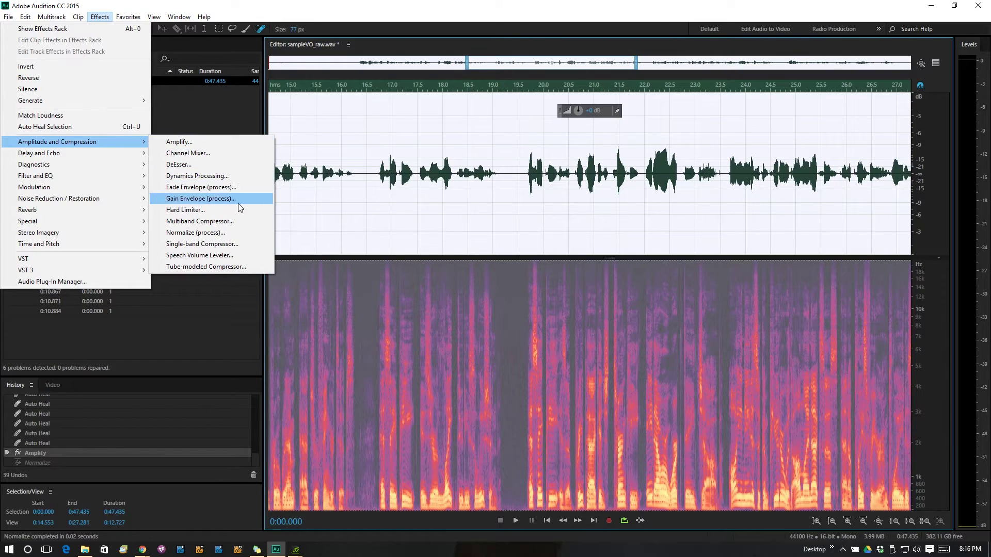
left_click(233, 222)
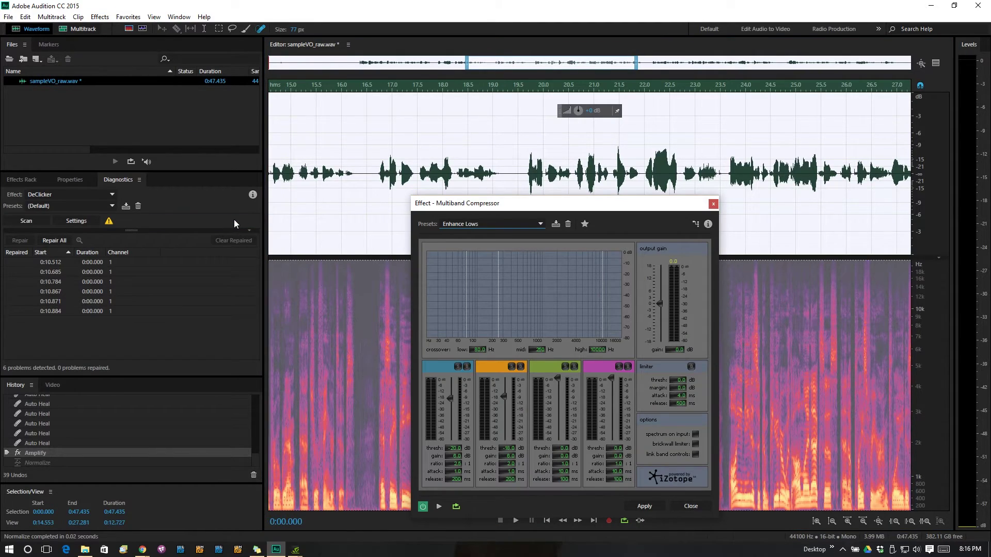
left_click(540, 224)
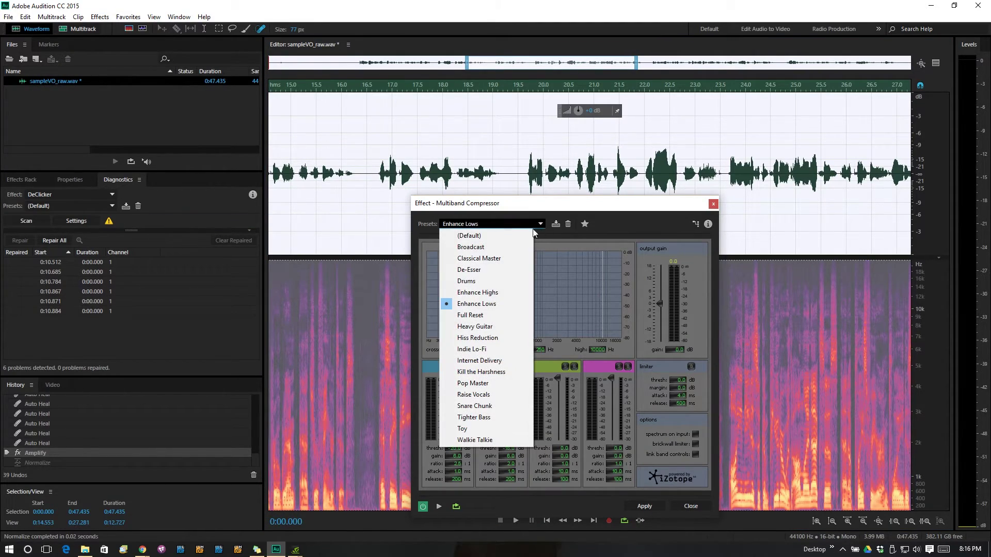
left_click(507, 247)
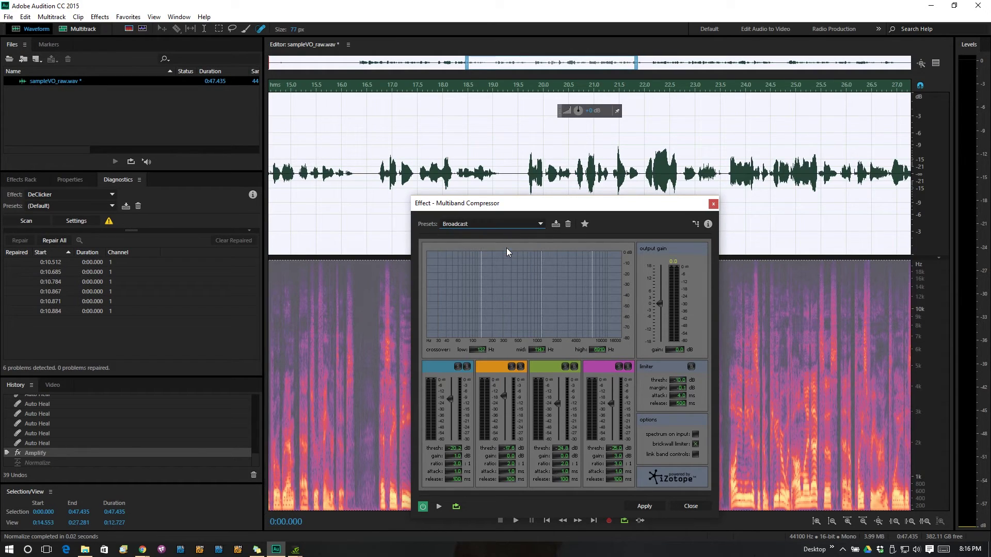
left_click_drag(575, 211, 679, 77)
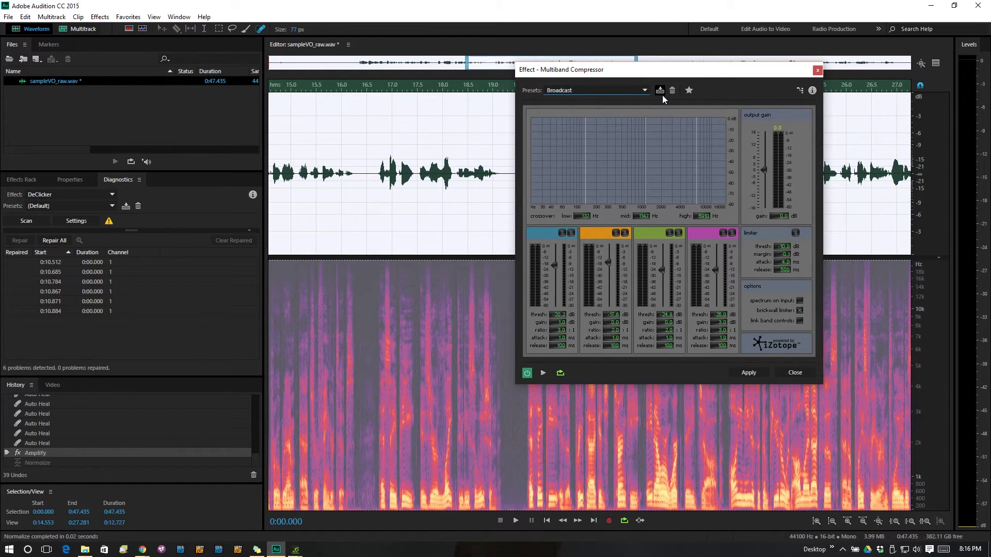
left_click(748, 373)
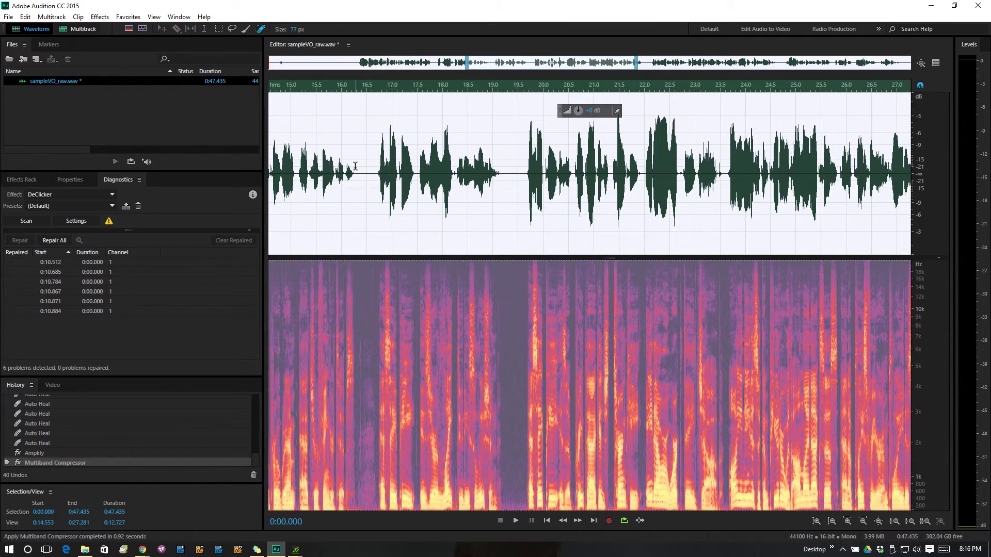
Play the compressed voice-over from 0:16.000, and undo the Multiband Compressor.
left_click(340, 159)
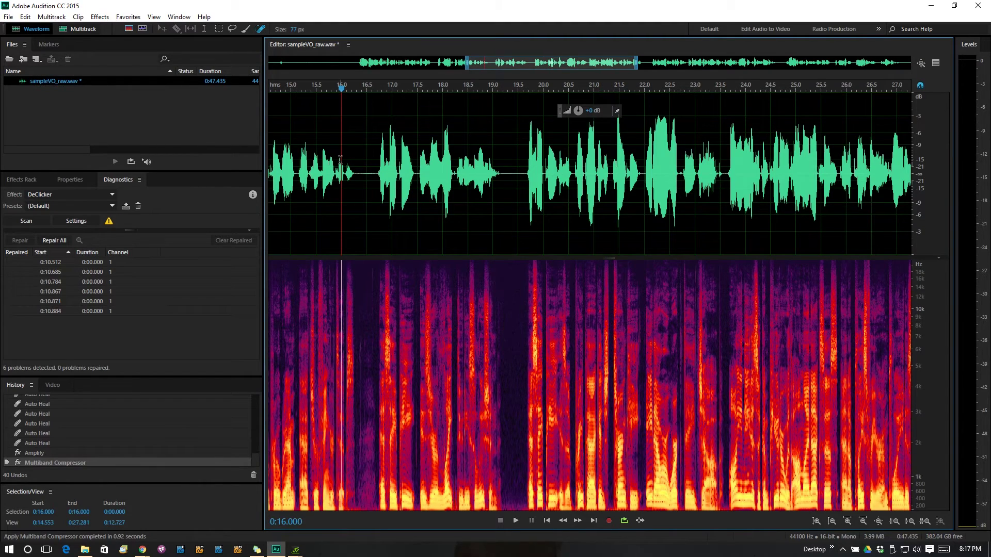
key("space")
key("space")
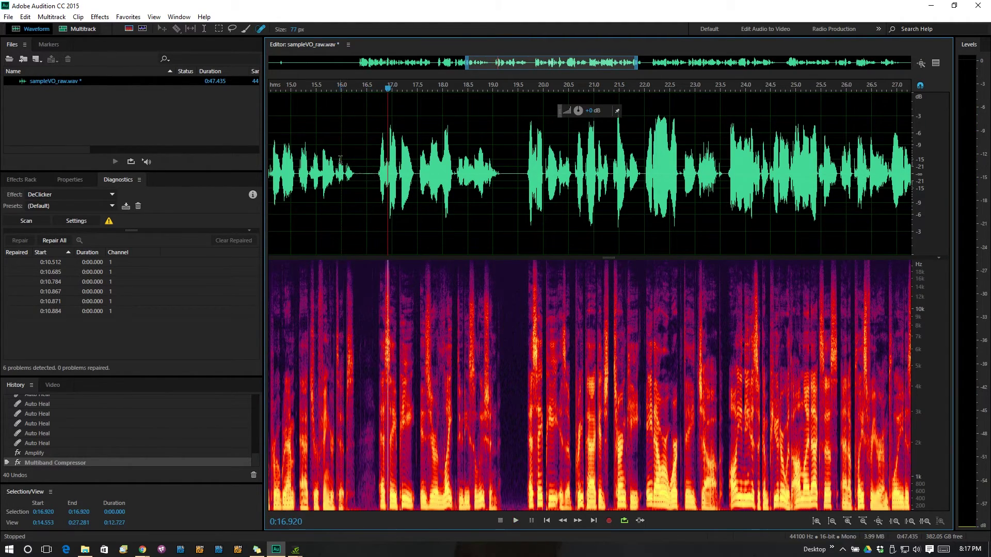
key("ctrl+z")
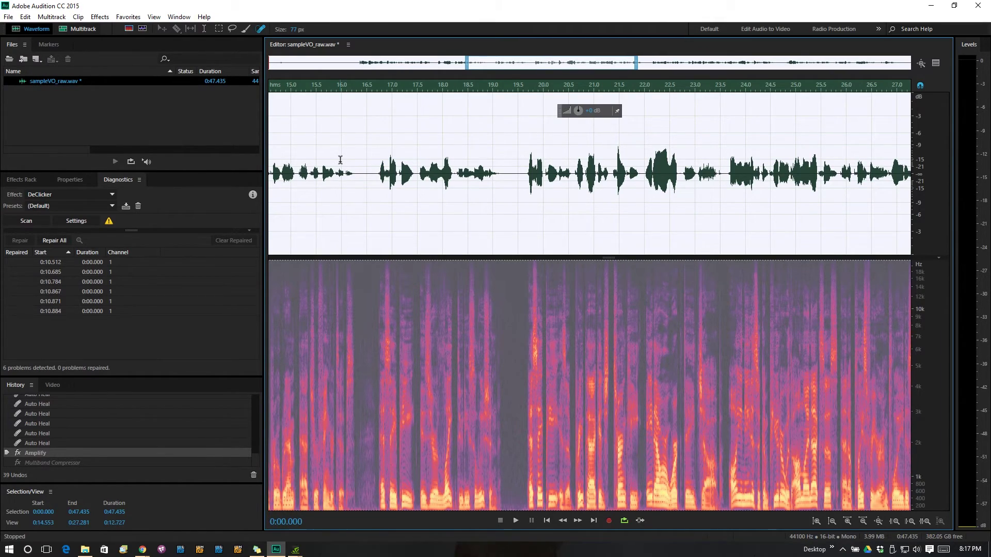
Delete the lead-in from the start of the recording to about 0:06.5, just before the first spoken phrase.
left_click(513, 172)
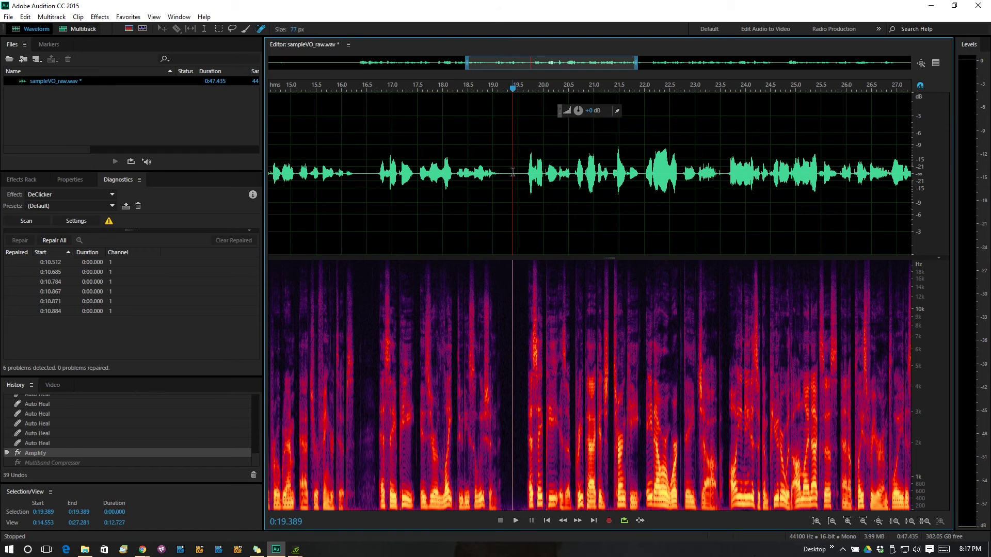
left_click_drag(466, 62, 278, 64)
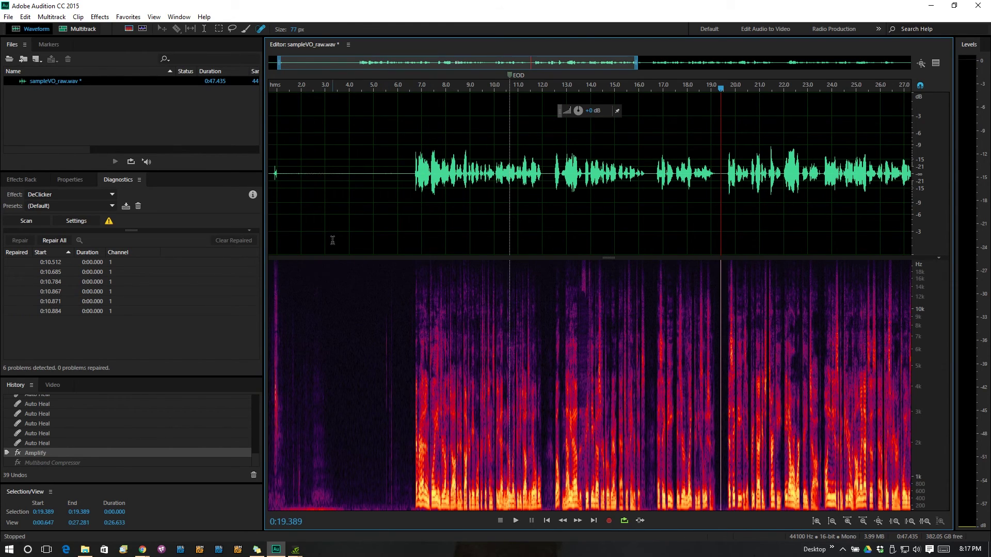
left_click_drag(349, 183, 373, 184)
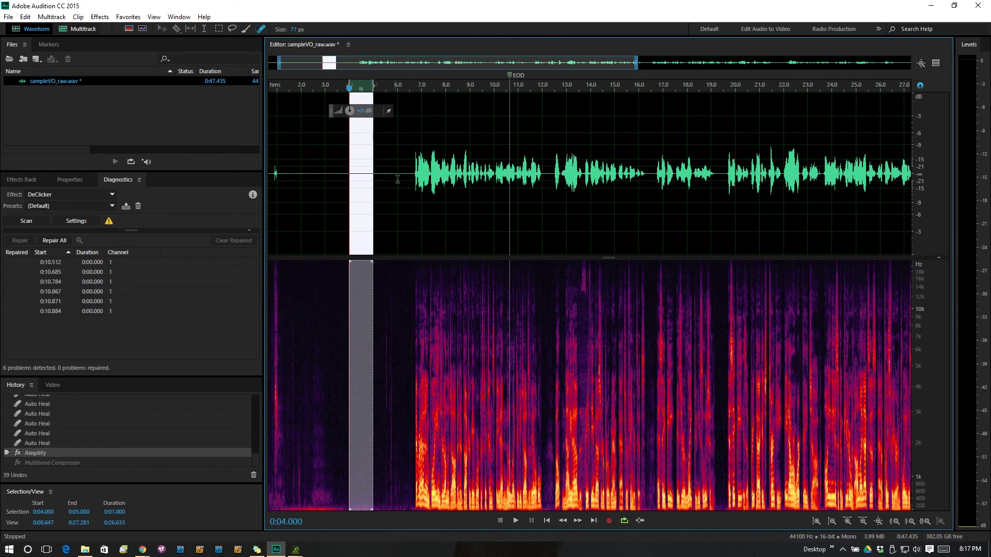
left_click_drag(409, 175, 165, 188)
key("Delete")
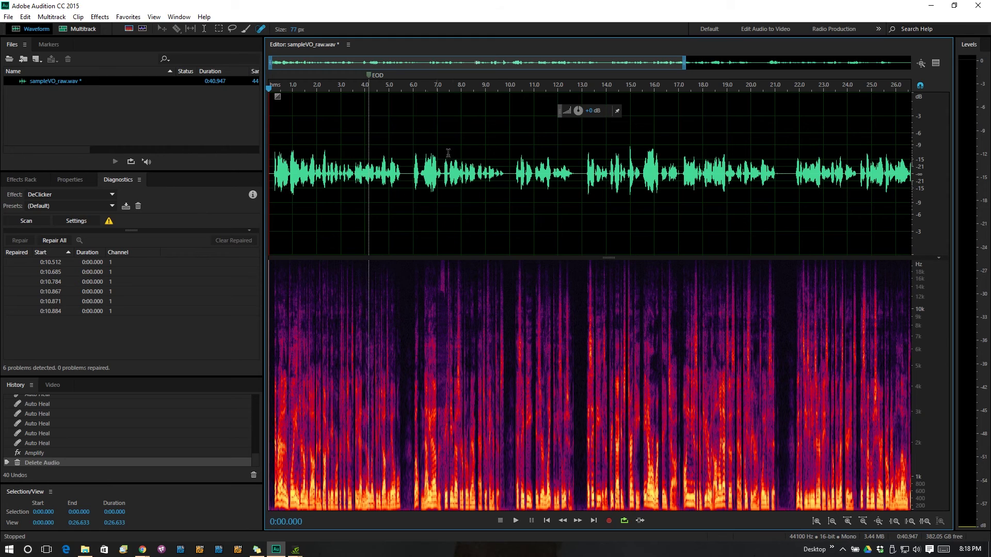
Select the entire trimmed recording.
triple_click(428, 166)
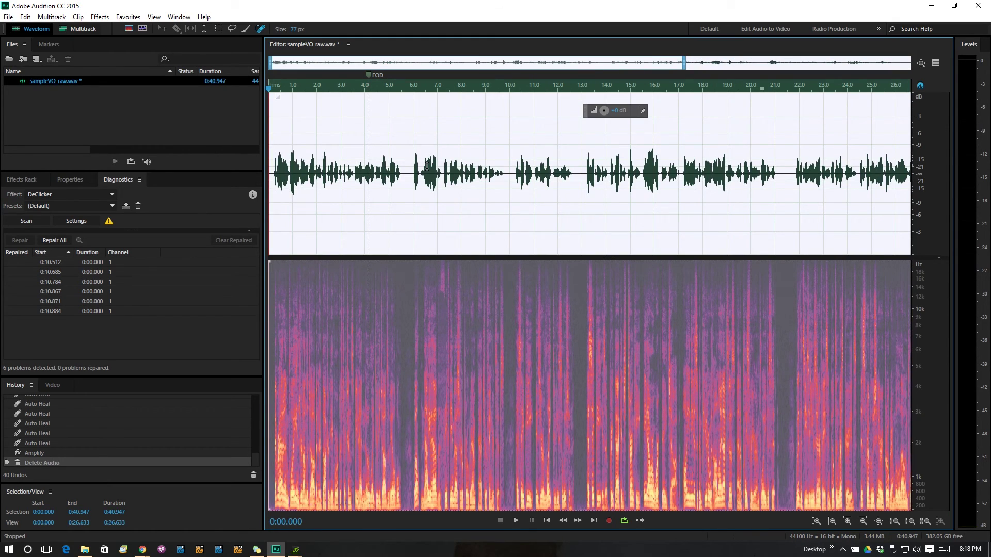